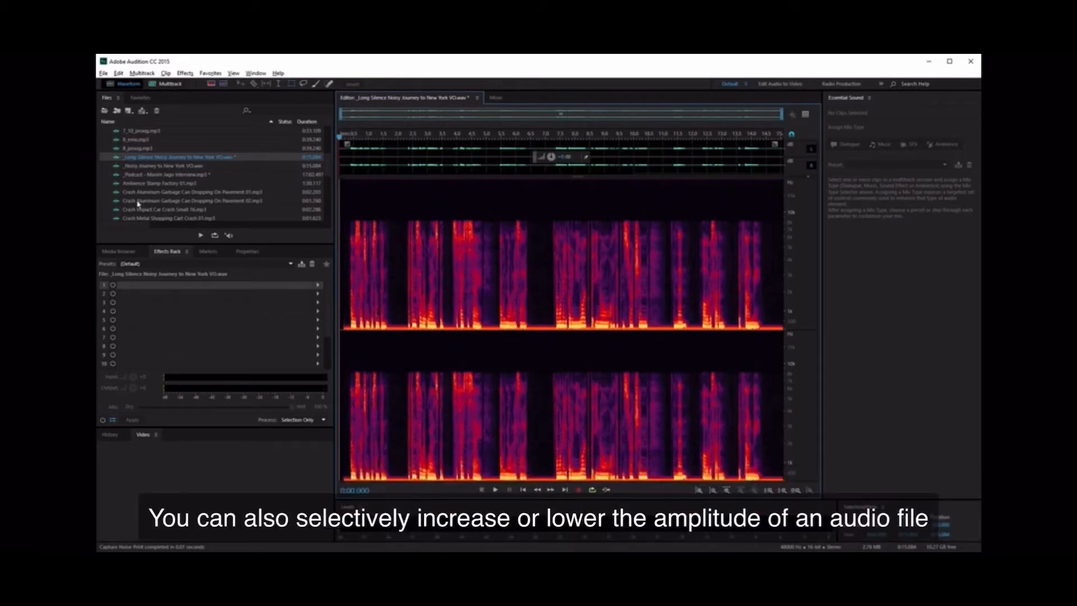
Open the podcast interview MP3, enlarge its waveform area and adjust the audio's amplitude
double_click(115, 175)
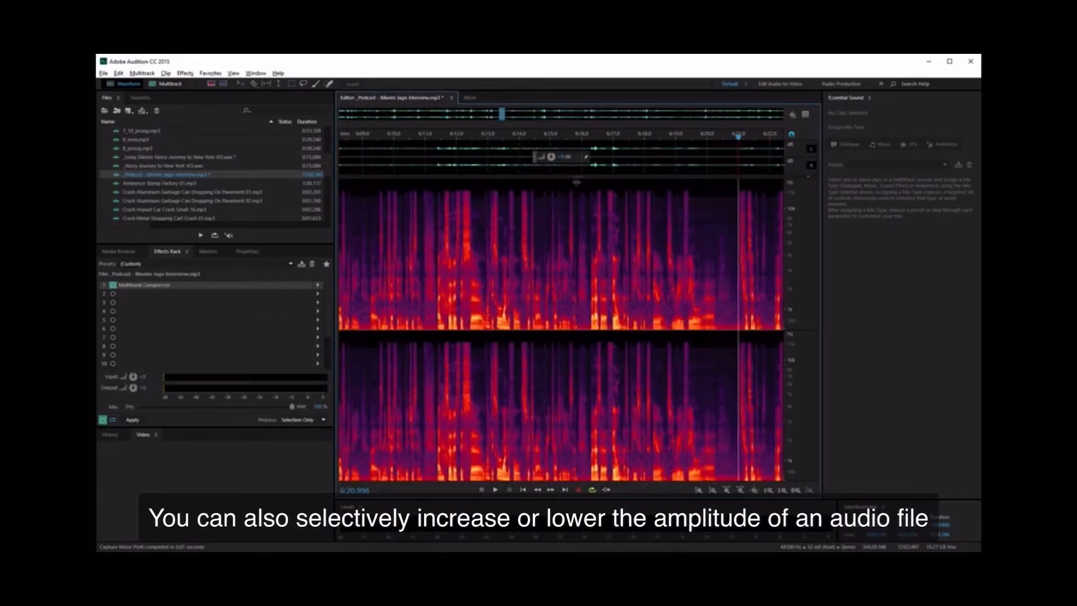
drag(576, 182, 565, 370)
drag(588, 169, 631, 168)
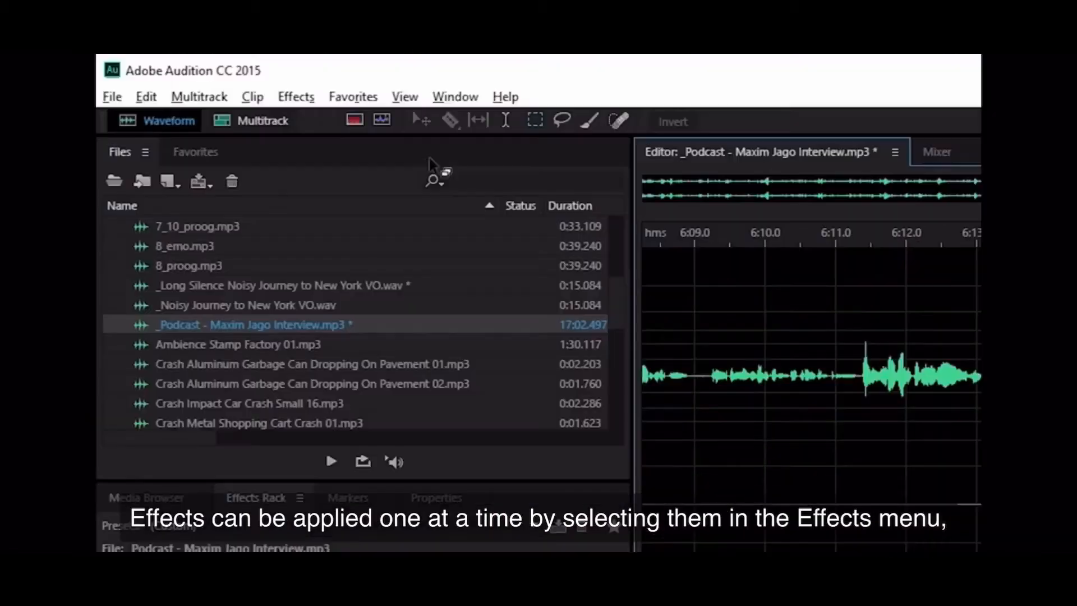
Apply a Parametric Equalizer to the podcast interview with band 4 raised and band 2 lowered
click(296, 98)
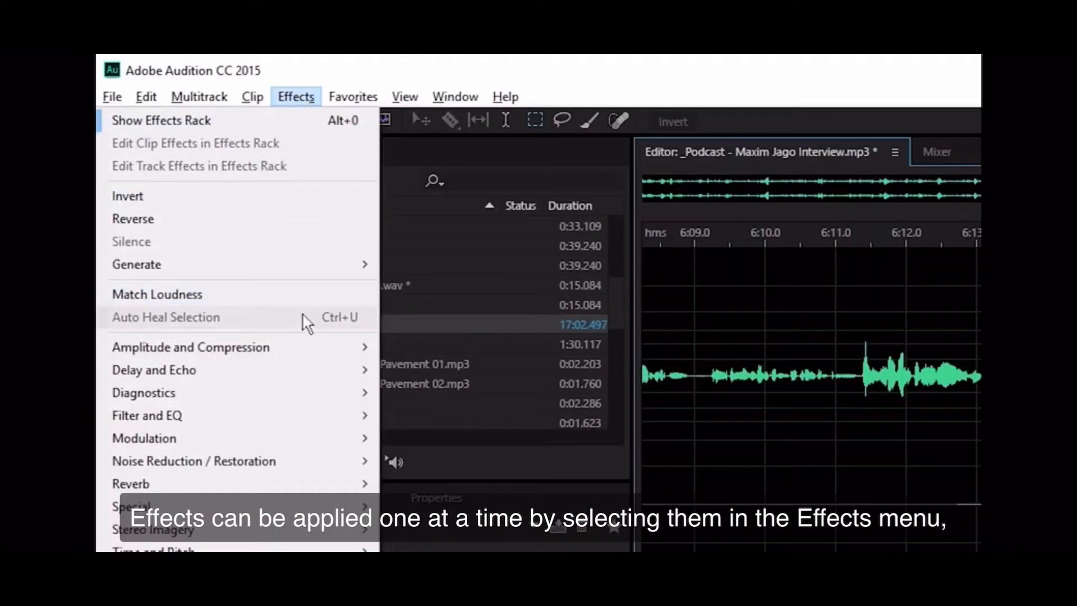
mouse_move(295, 416)
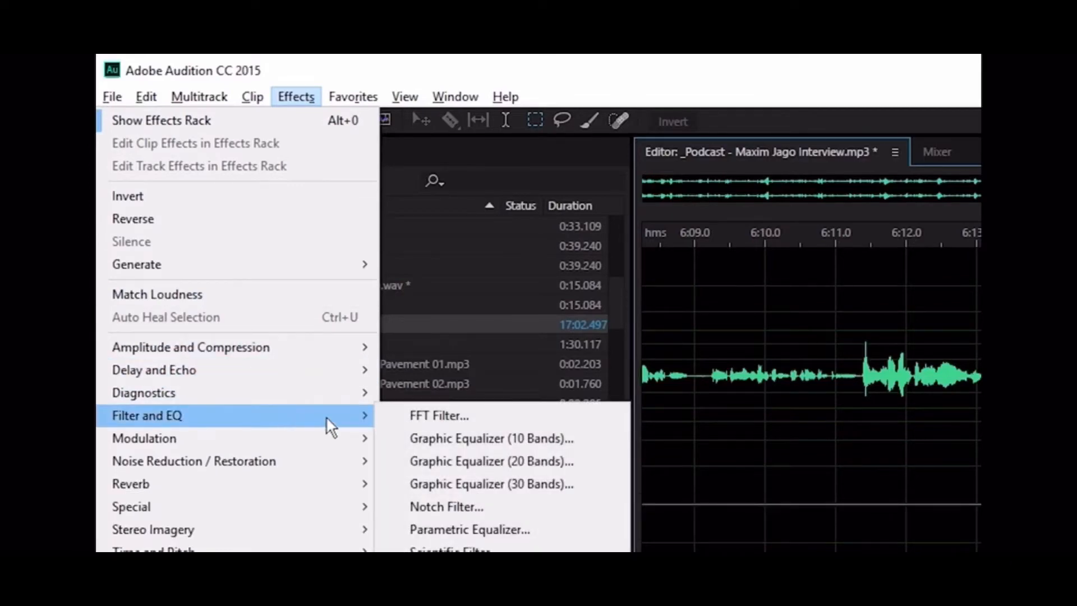
click(553, 529)
drag(664, 240, 673, 219)
drag(468, 240, 463, 259)
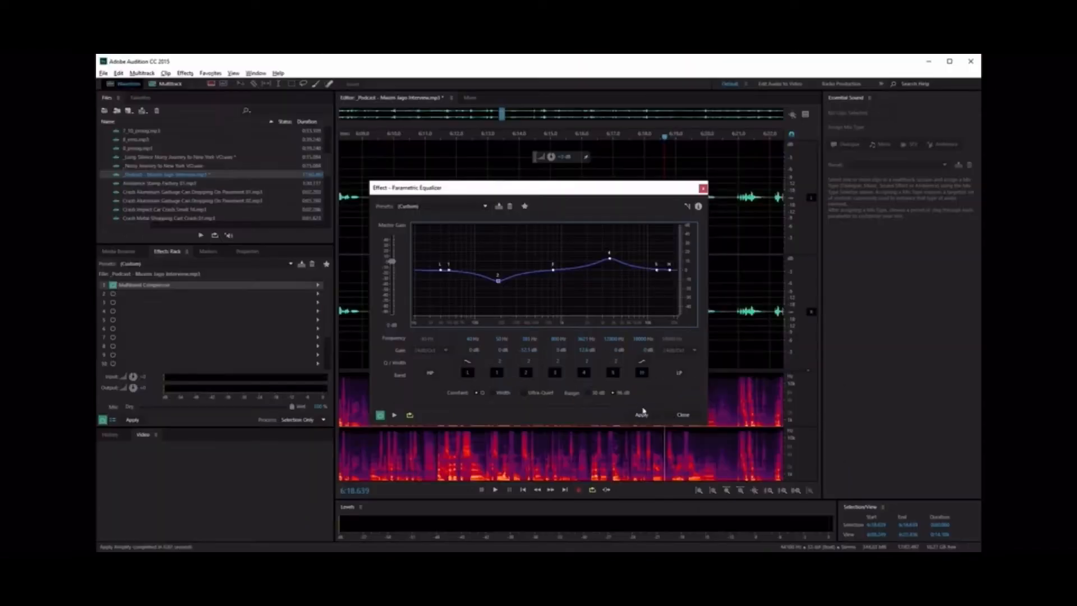
click(813, 515)
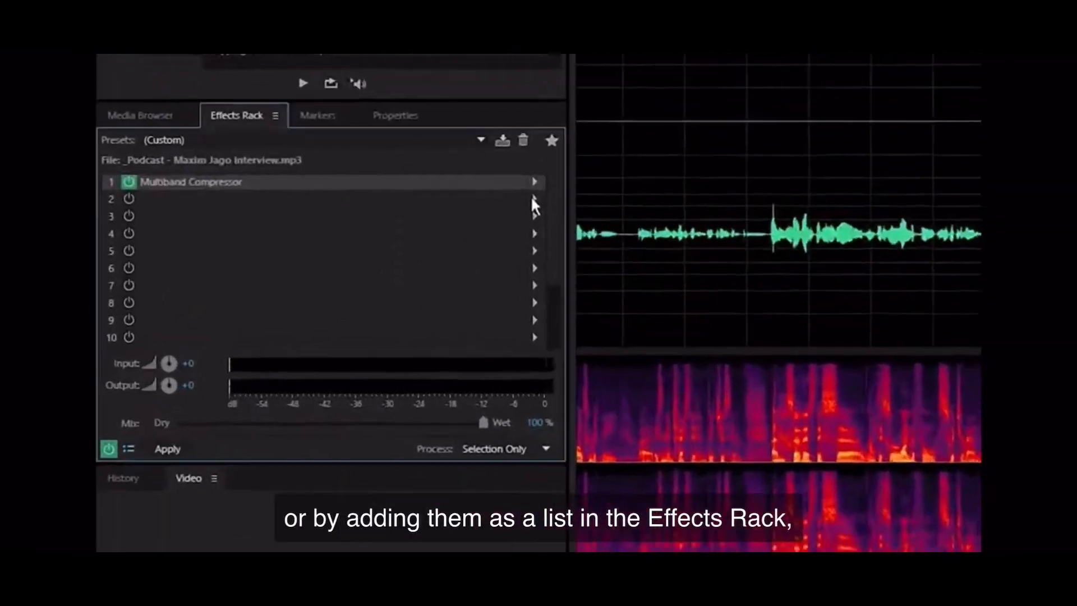
Add a Parametric Equalizer to slot 2 of the Effects Rack and close its settings
click(318, 293)
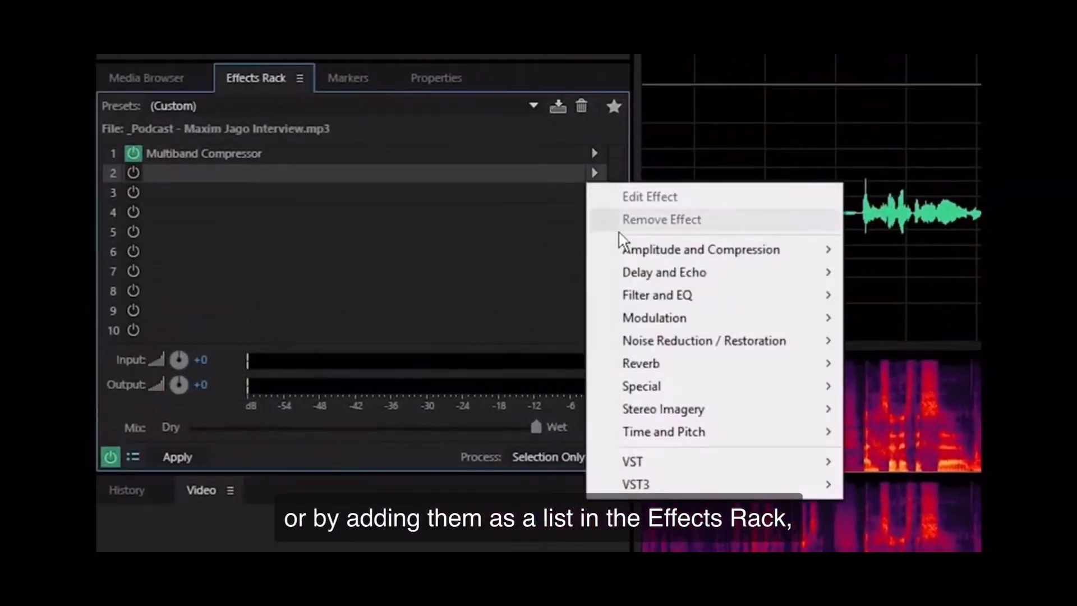
mouse_move(787, 298)
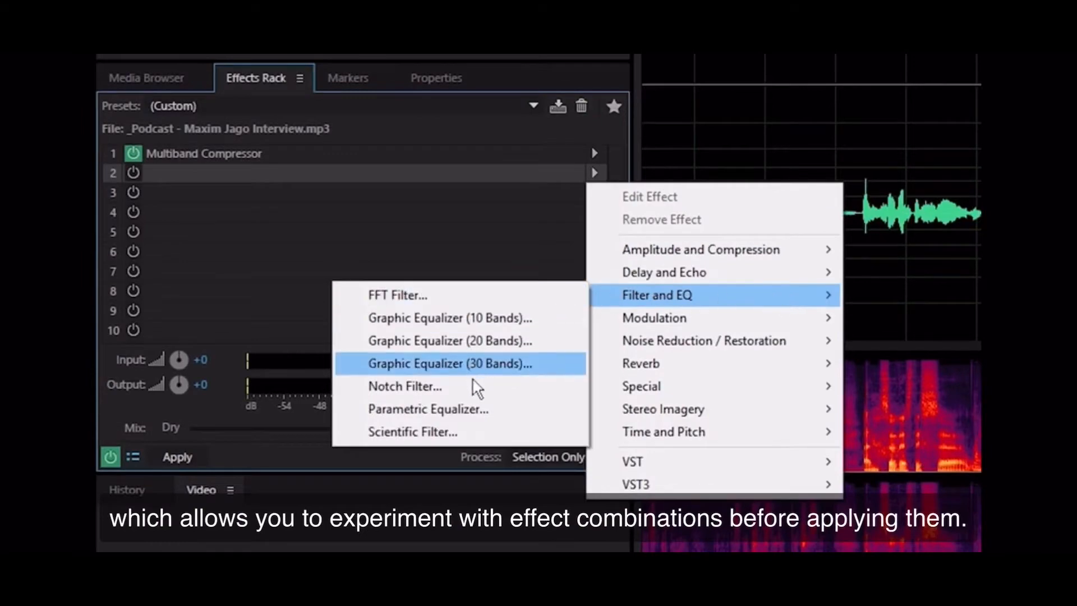
click(514, 409)
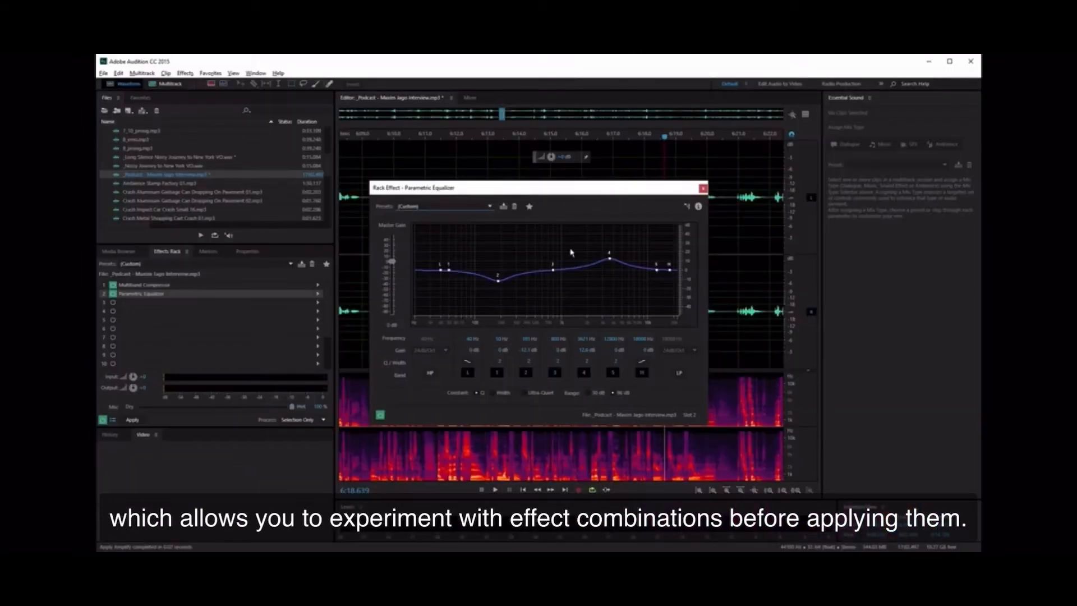
click(703, 188)
Play the audio through the rack's Multiband Compressor and change its preset to Enhance Lows
double_click(259, 287)
key(space)
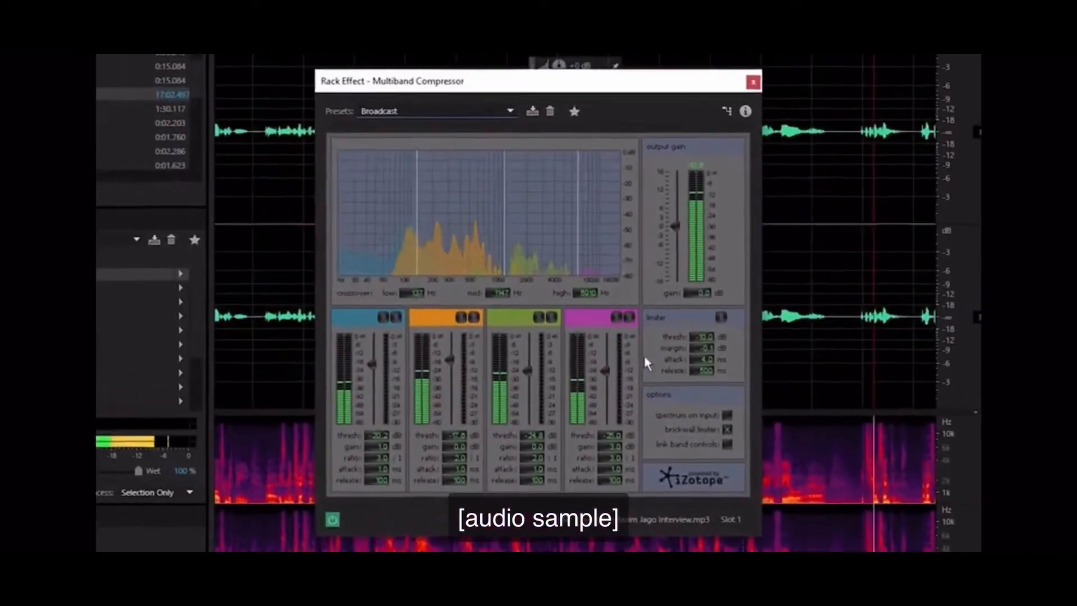
click(510, 111)
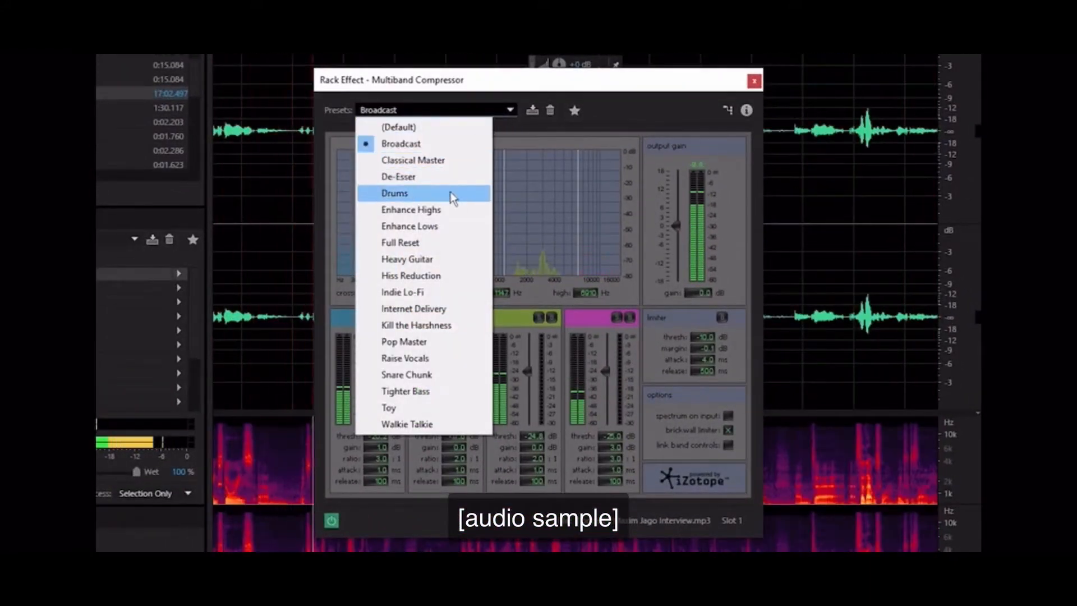
click(439, 226)
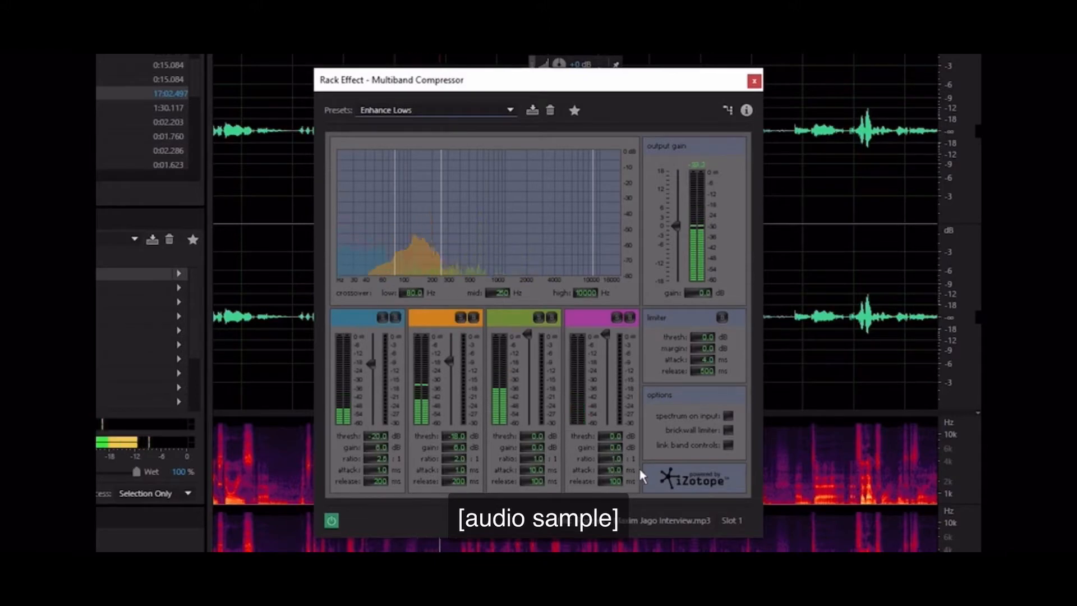
click(756, 83)
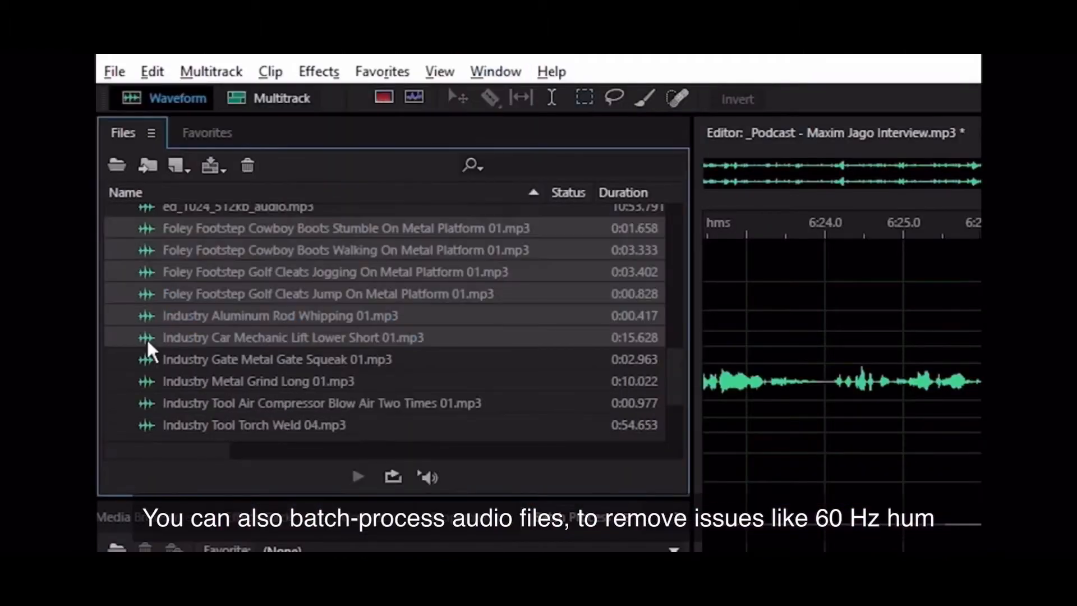
Queue the six selected Foley and Industry files for batch processing with a favorite and for loudness matching
drag(148, 343, 530, 368)
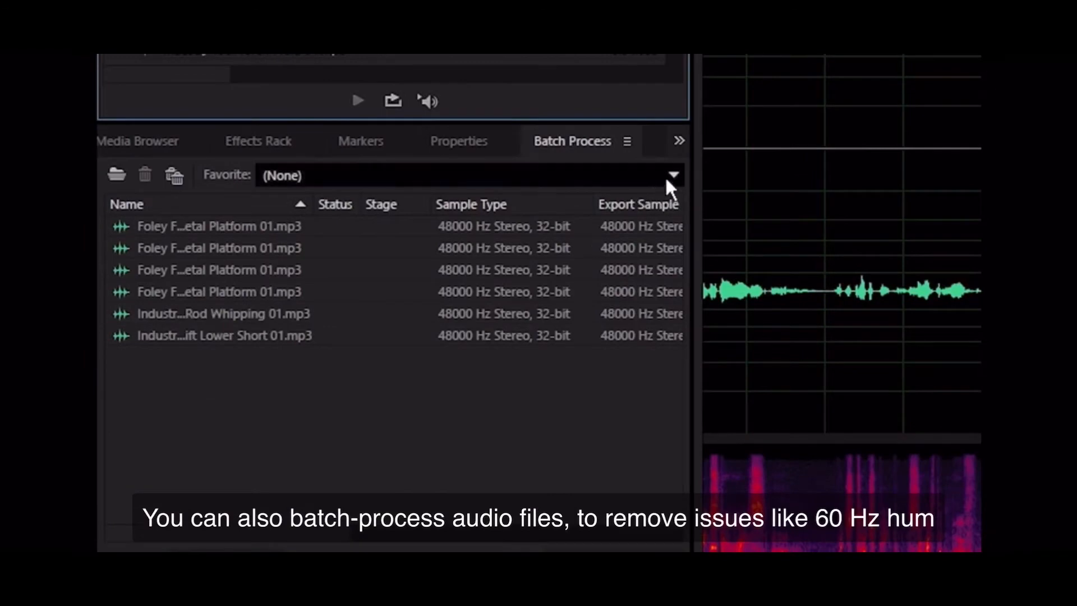
click(667, 178)
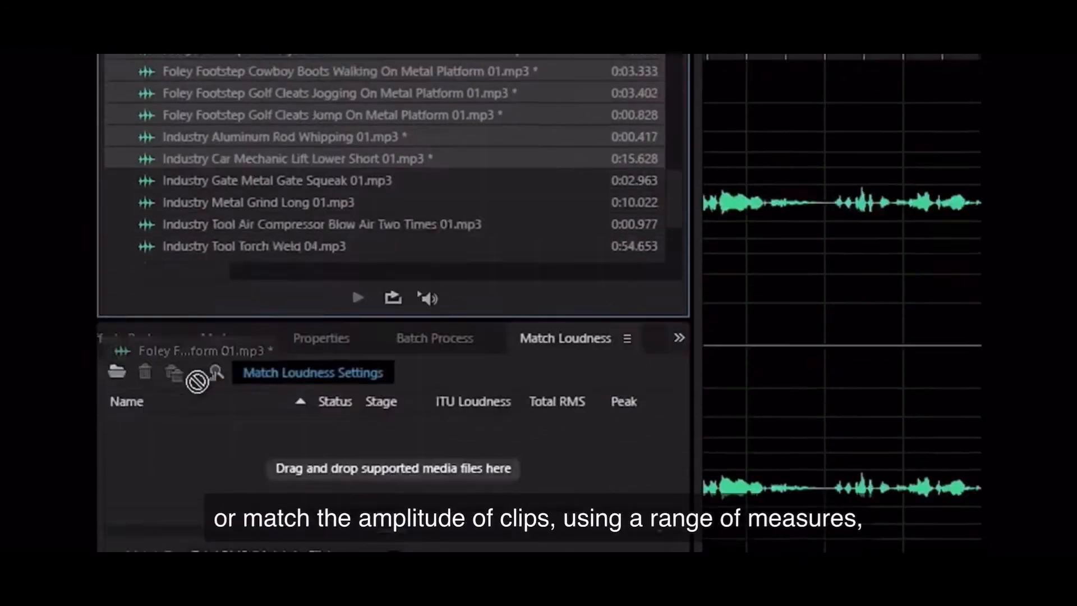
drag(200, 378, 214, 185)
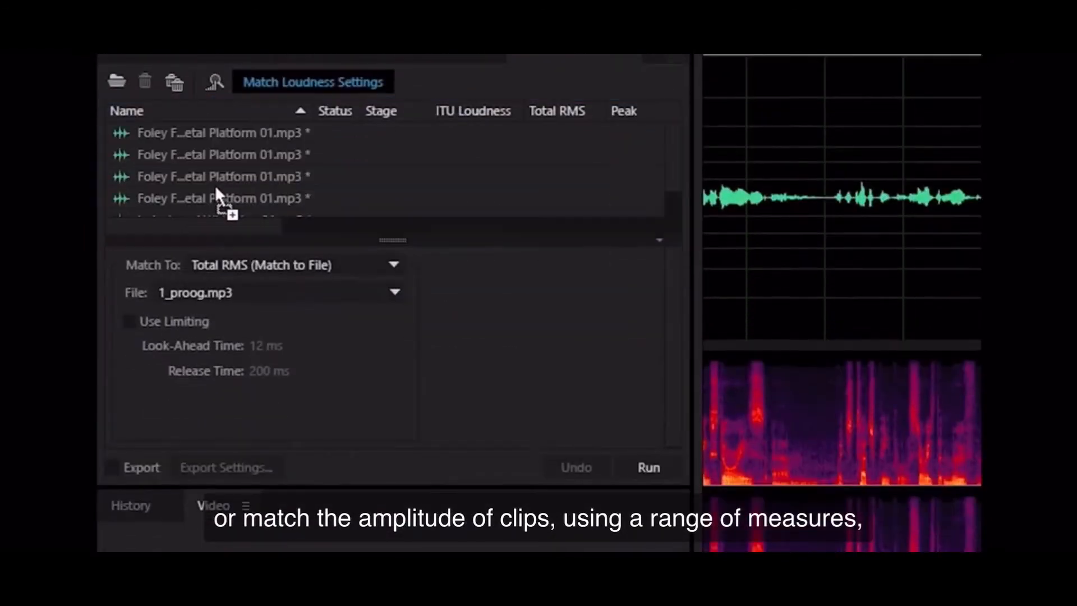
click(391, 268)
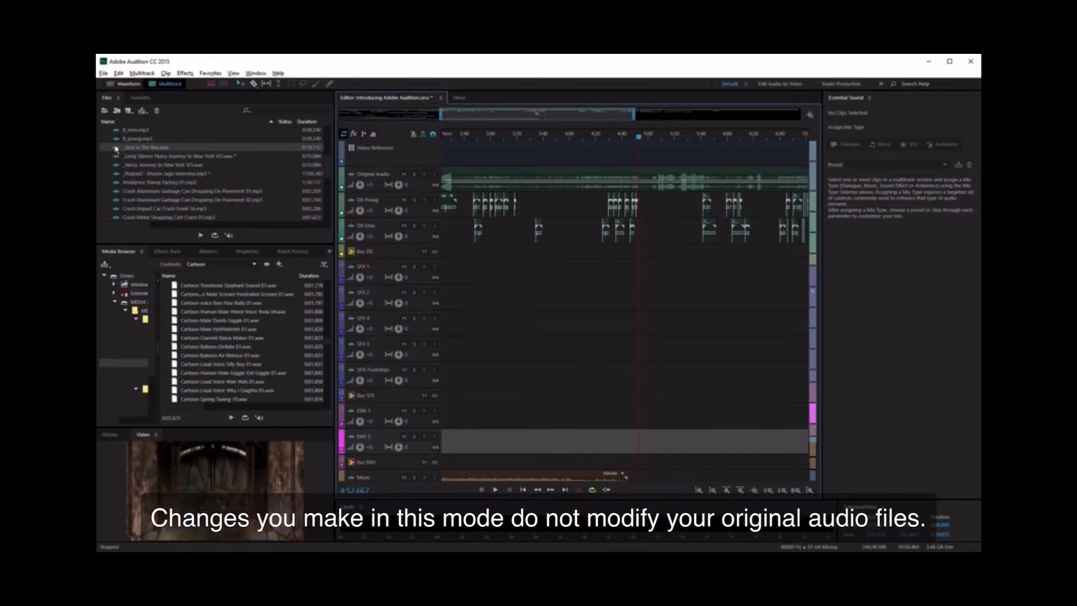
Place the Jack In The Box sound on the SFX 3 track and adjust the clip's end
drag(116, 148, 550, 349)
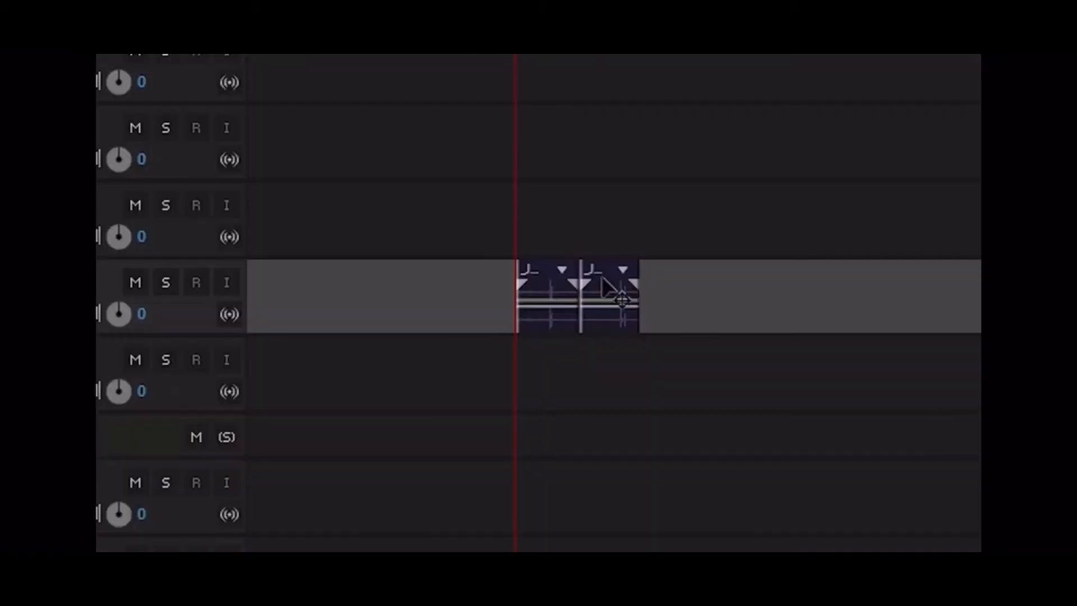
drag(637, 296, 698, 296)
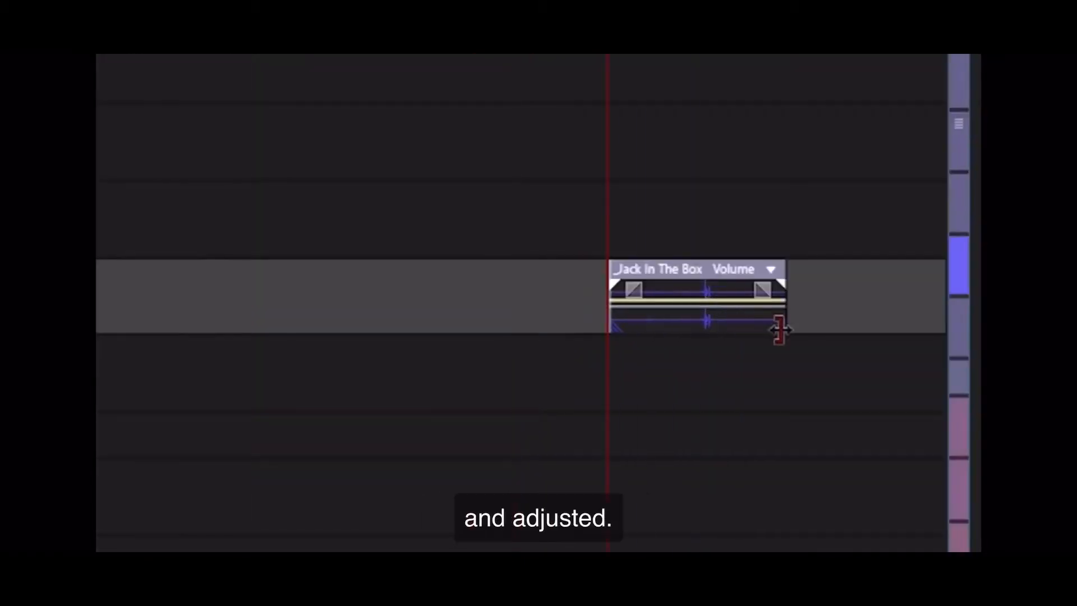
drag(780, 331, 748, 330)
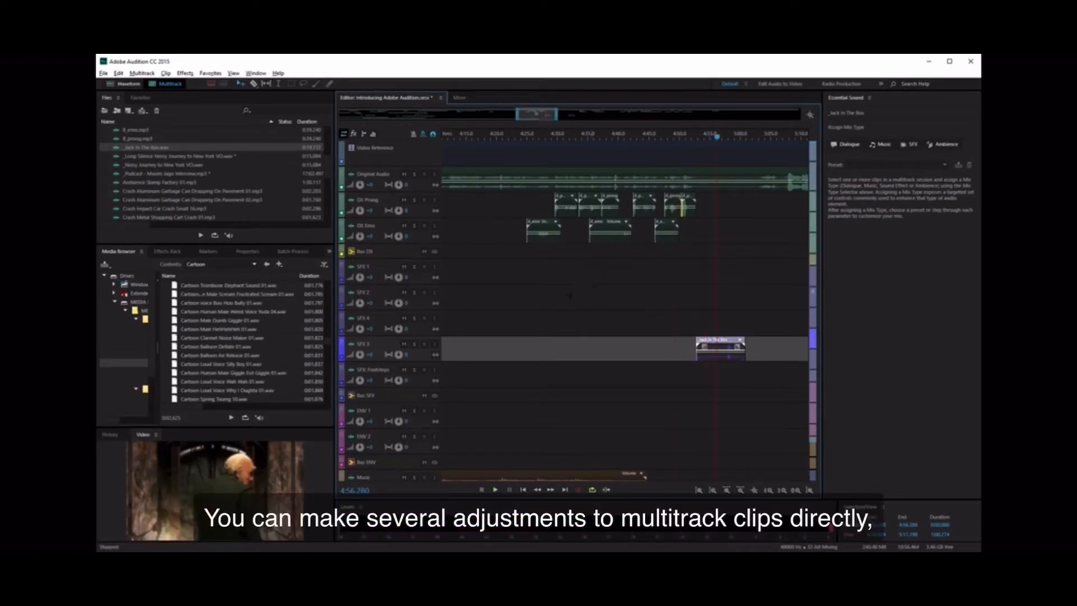
Enlarge the SFX 3 track and raise the Jack In The Box clip's volume envelope, checking it by playback
drag(428, 361, 429, 401)
drag(519, 122, 537, 125)
drag(658, 363, 658, 361)
drag(779, 335, 779, 328)
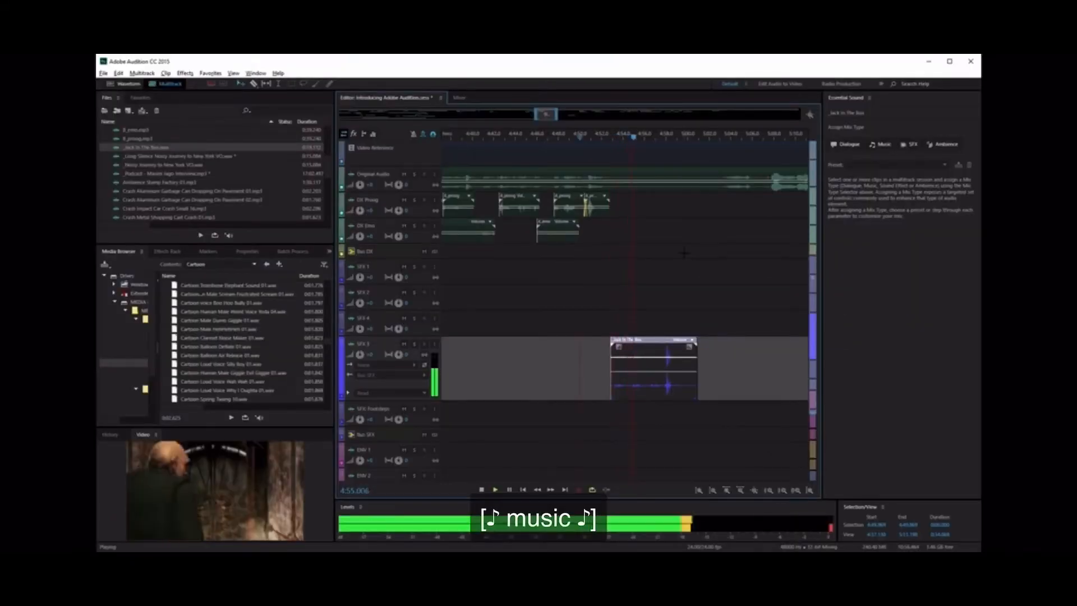
key(space)
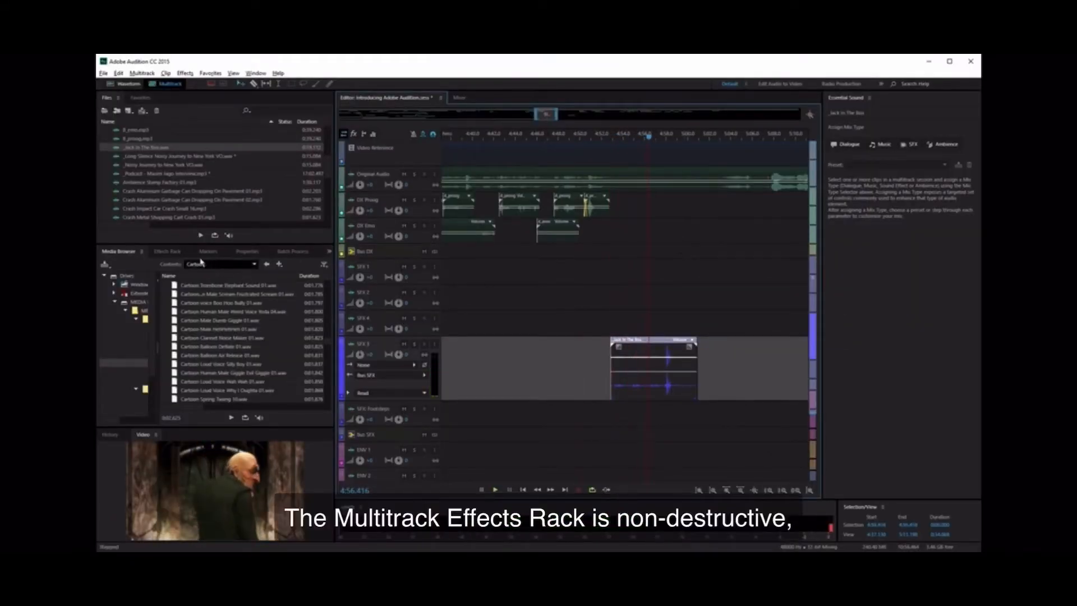
Add a Pitch Shifter set to 2 semi-tones to the SFX 3 track effects and play back the result
click(167, 252)
click(317, 298)
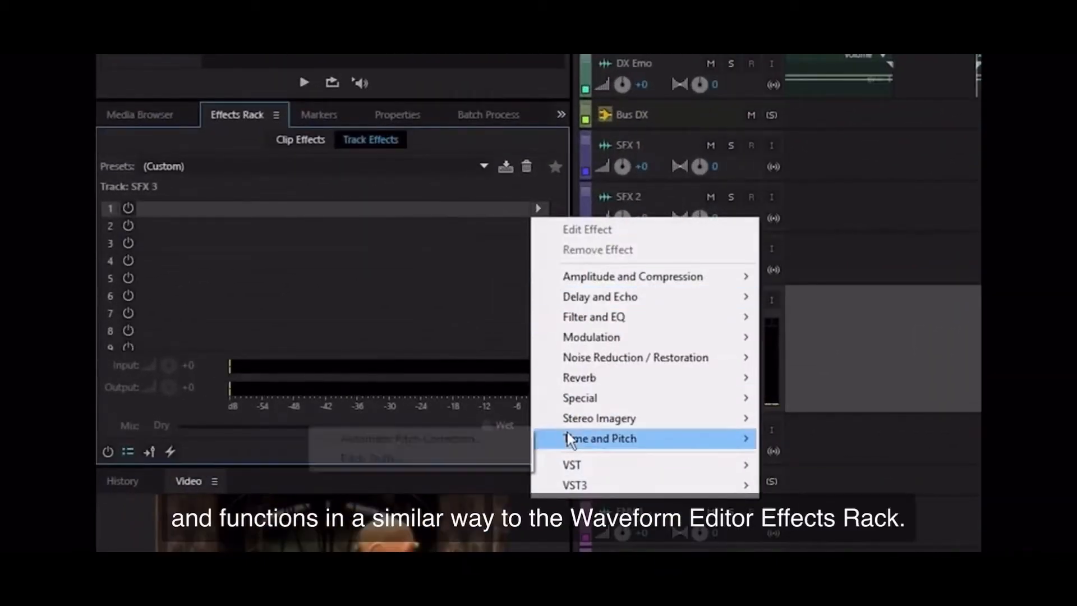
click(450, 456)
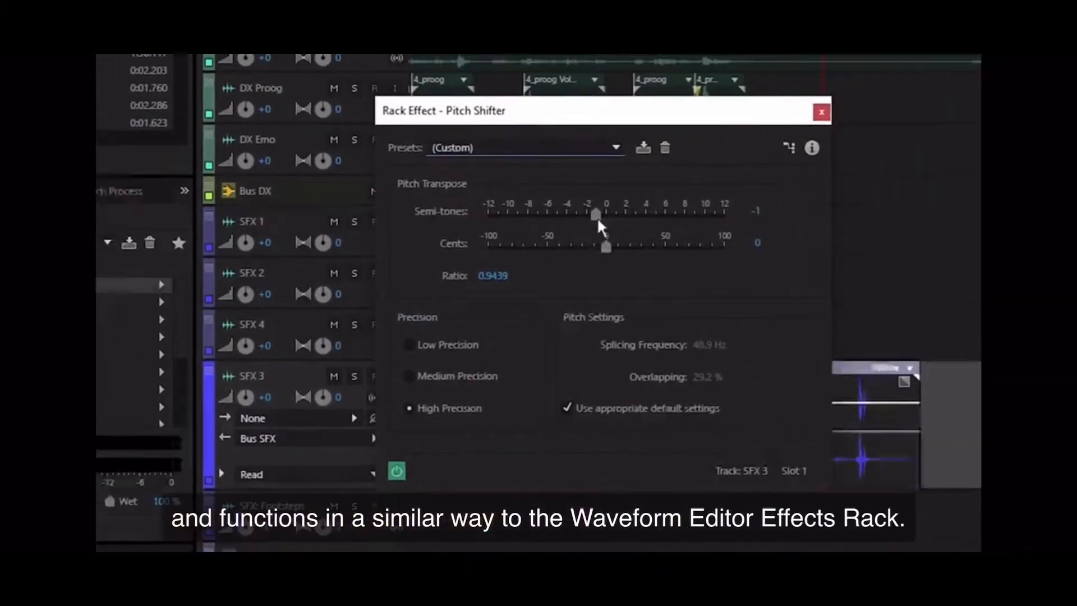
drag(597, 219, 606, 223)
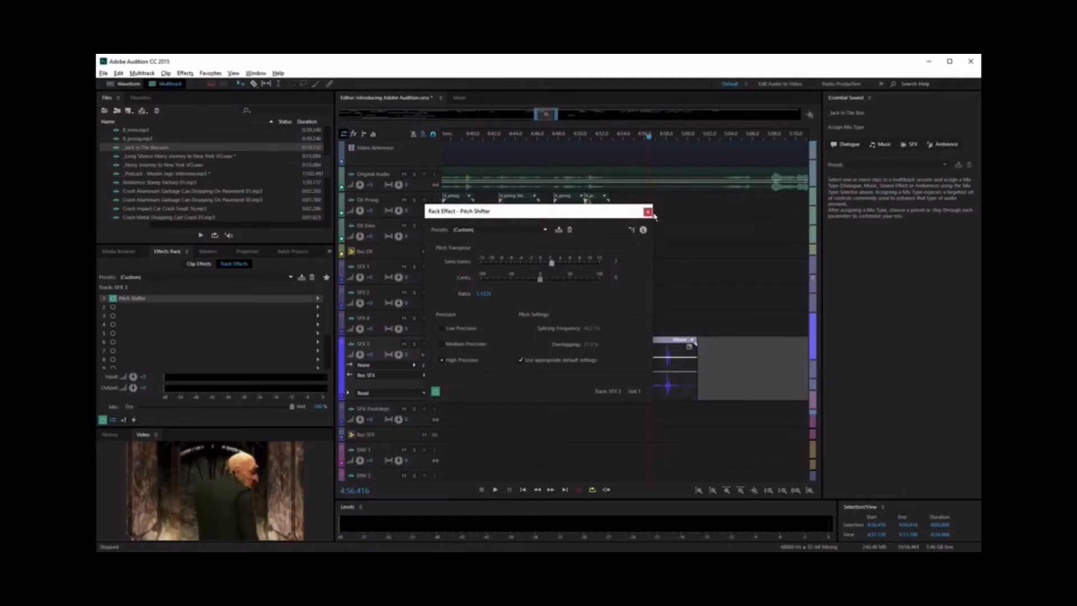
click(649, 212)
click(615, 137)
key(space)
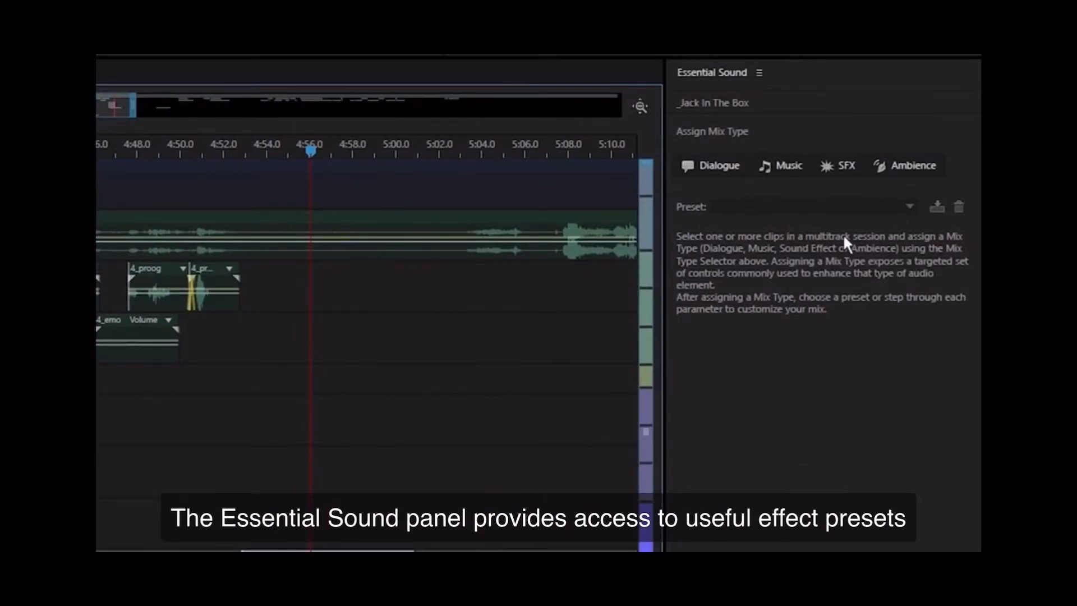
Assign the SFX mix type to the Jack In The Box clip and increase its Heavy Reverb amount
click(846, 164)
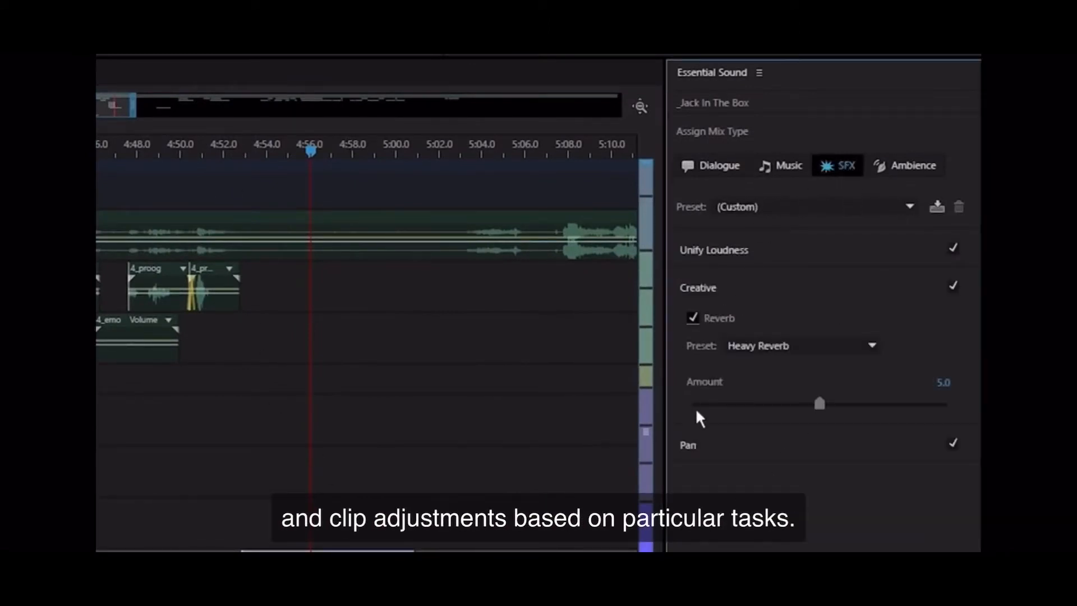
drag(818, 406, 851, 412)
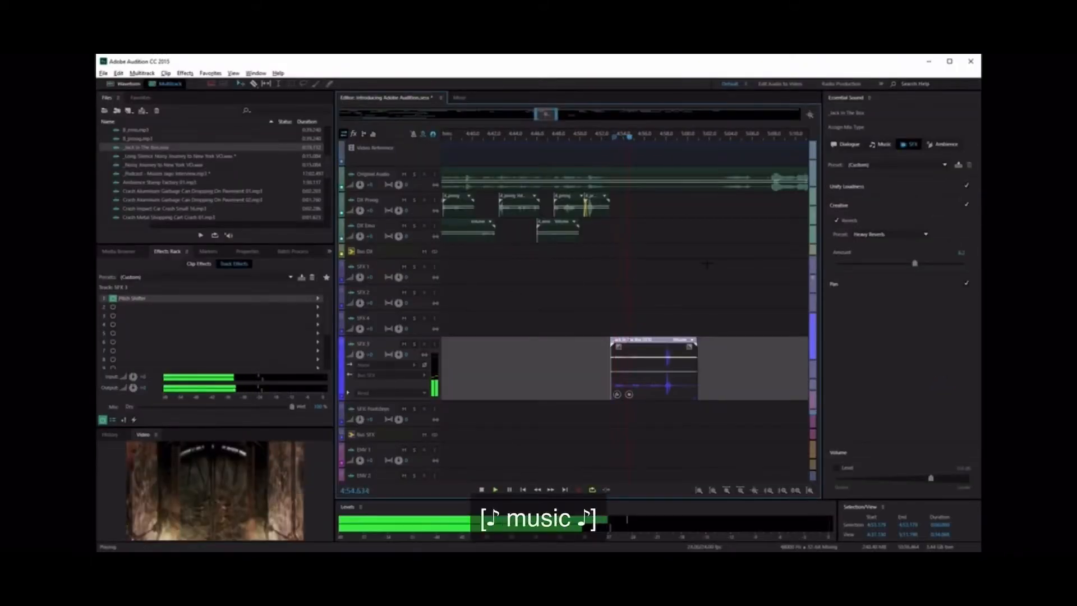
Switch the workspace to Edit Audio to Video, followed by Radio Production
click(257, 73)
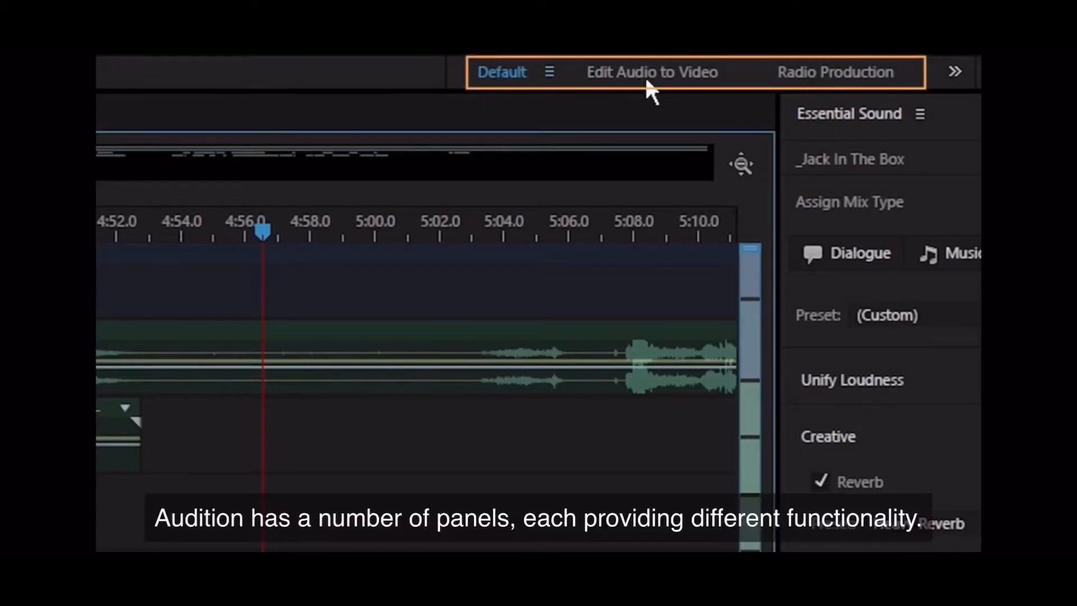
click(646, 74)
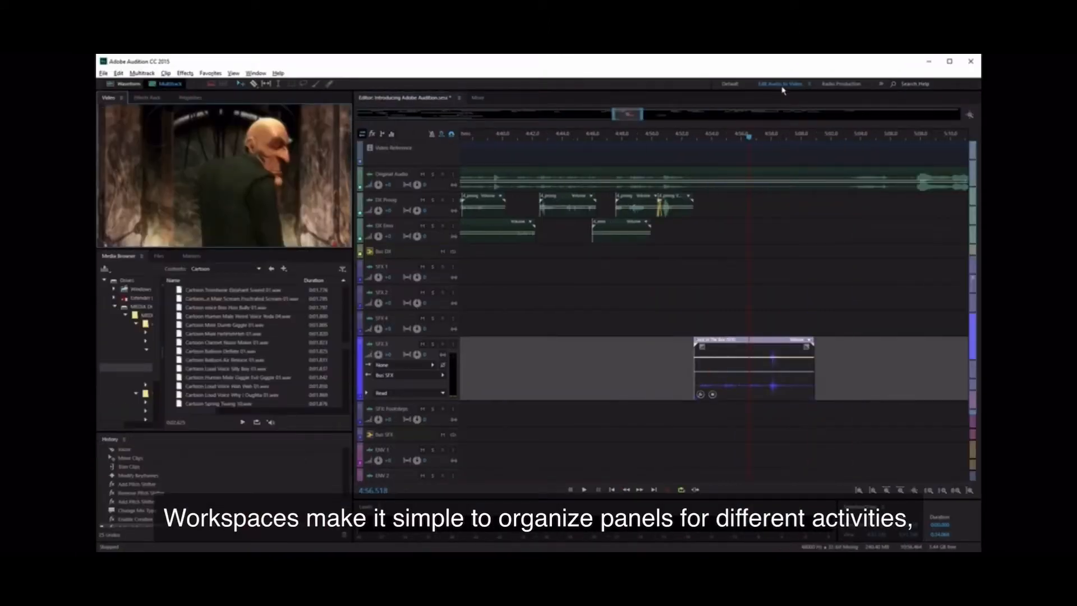
click(837, 84)
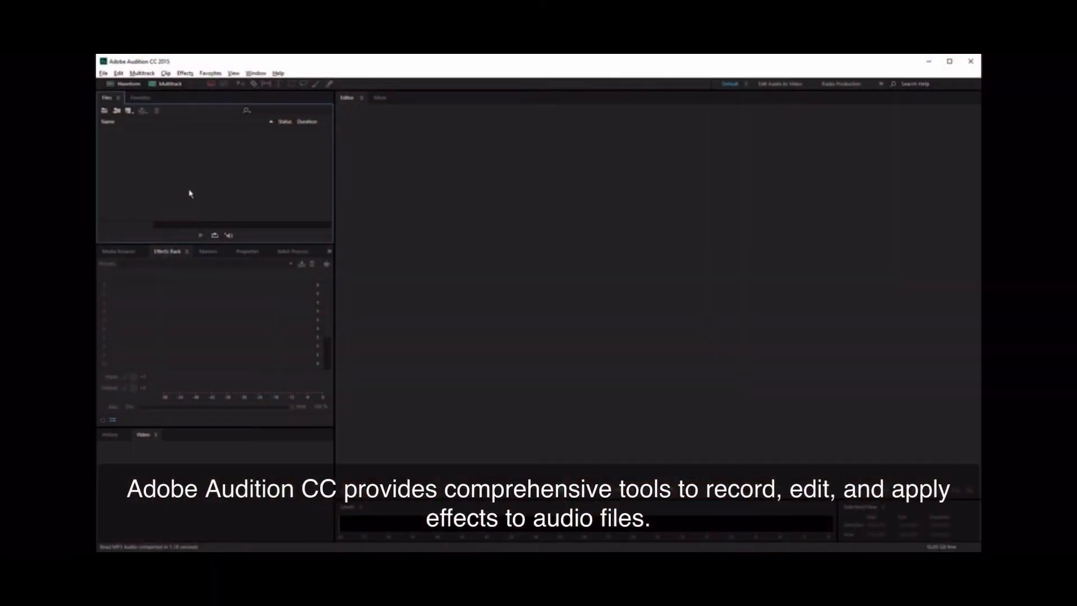
Open the 5678 song MP3, not its noisy version, from the Sessions Music folder
click(105, 111)
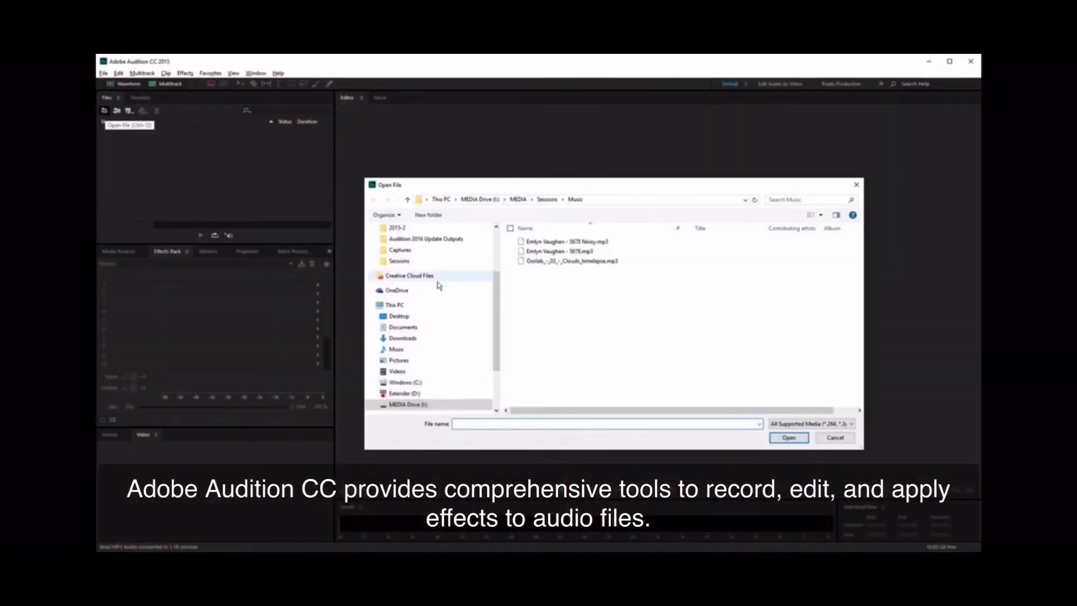
click(559, 251)
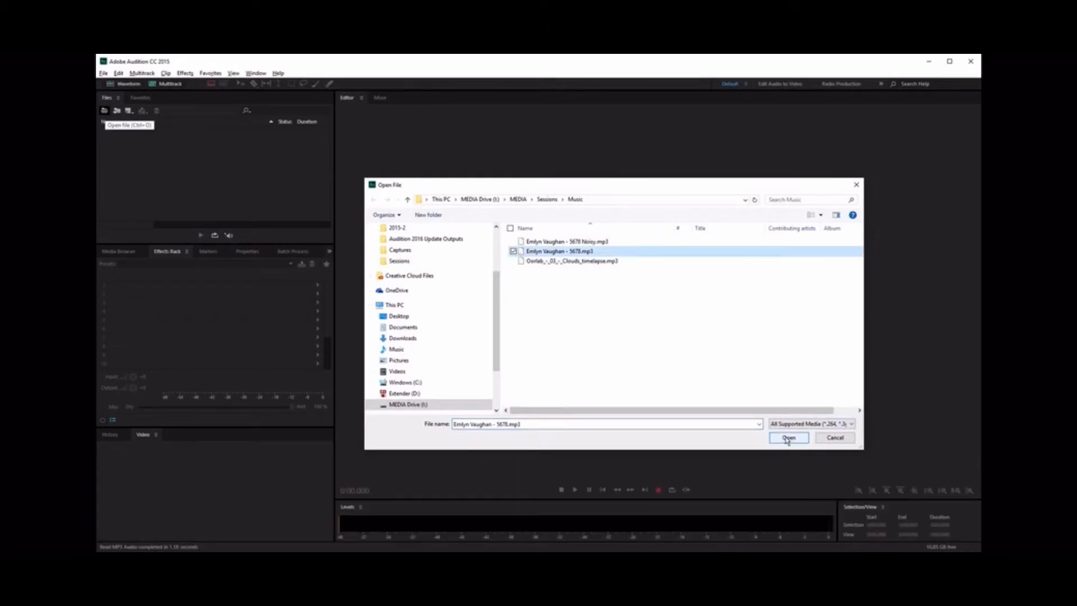
click(788, 439)
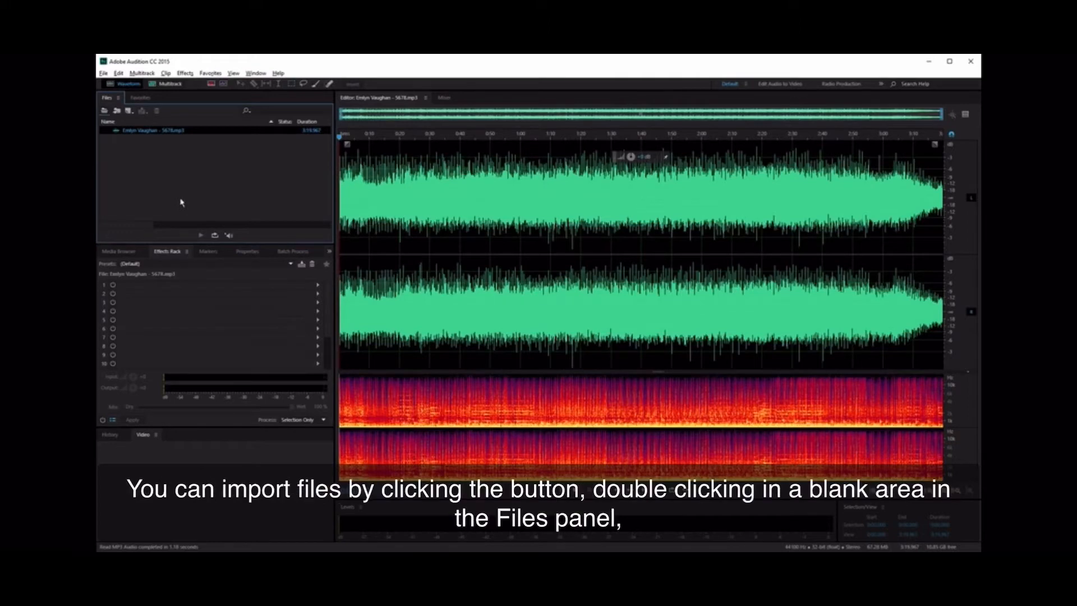
Import the six Foley Bell WAV files from the Sessions Sounds folder into the project's file list
double_click(181, 202)
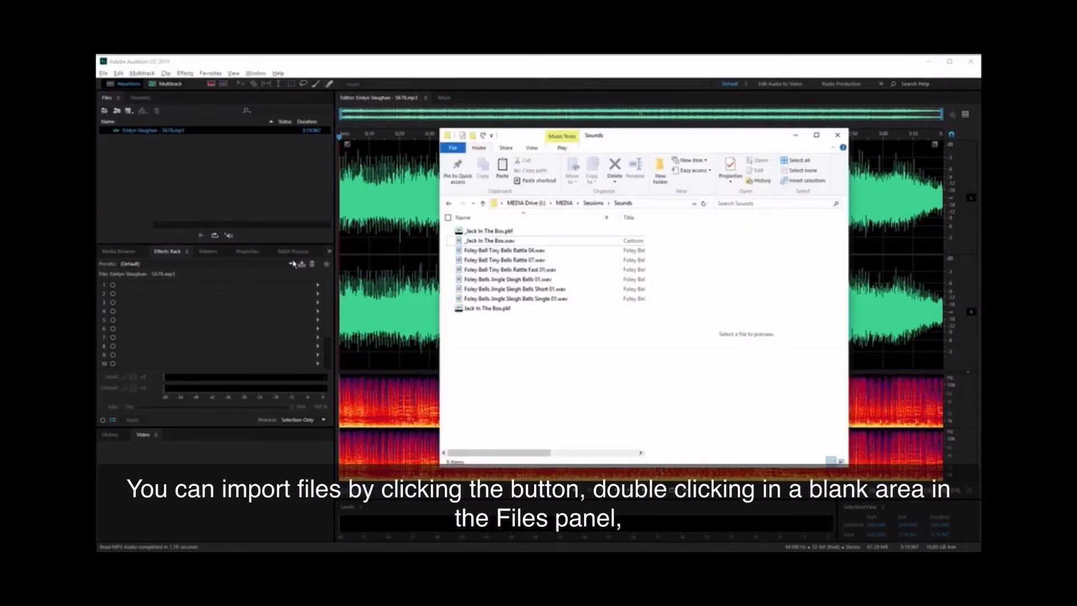
drag(443, 252, 498, 302)
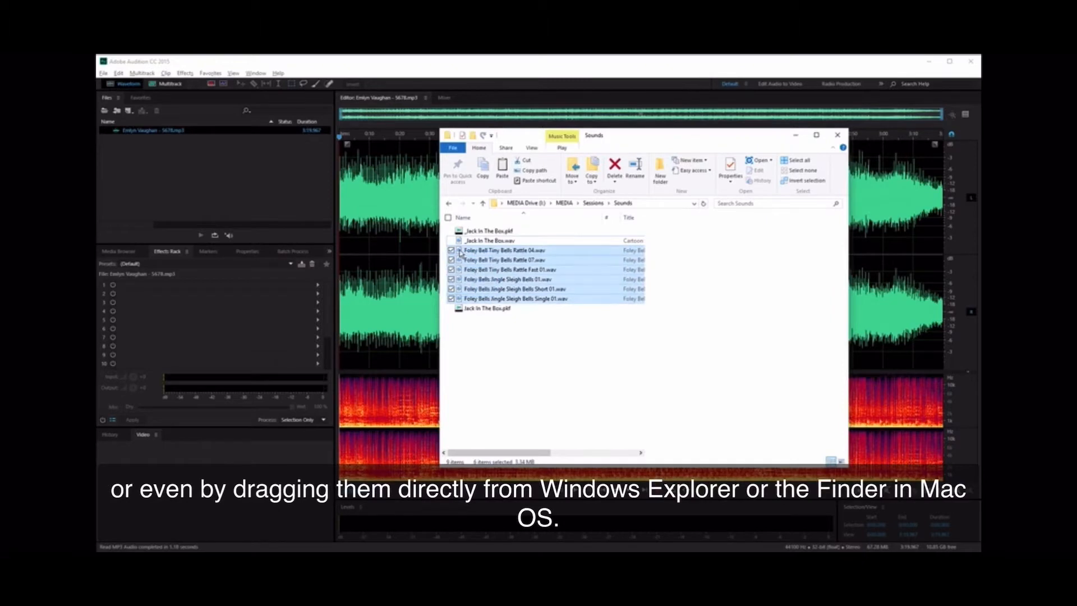
drag(457, 253, 233, 180)
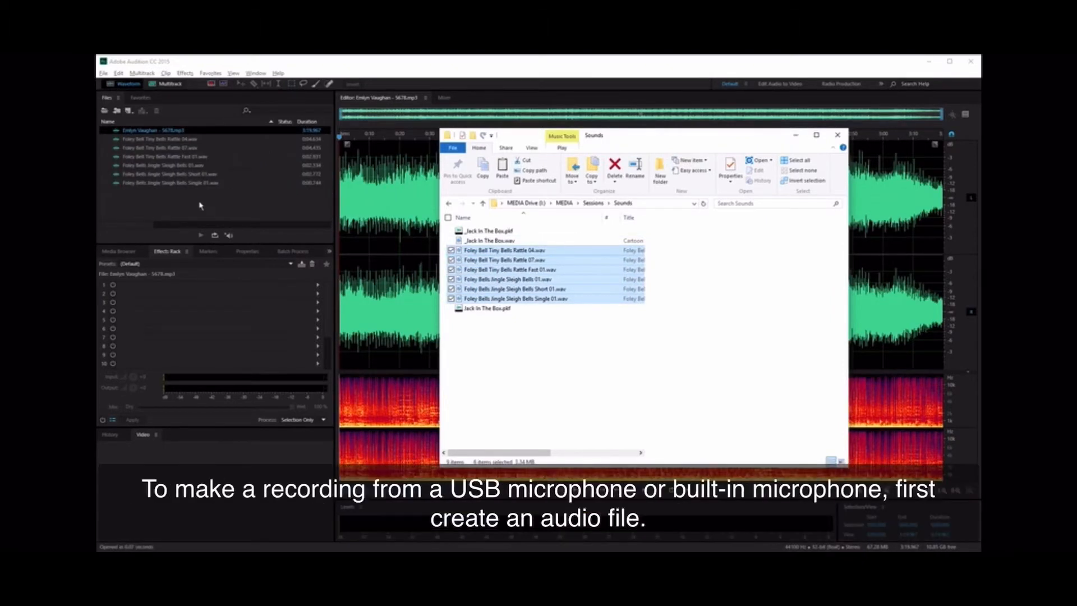
click(200, 206)
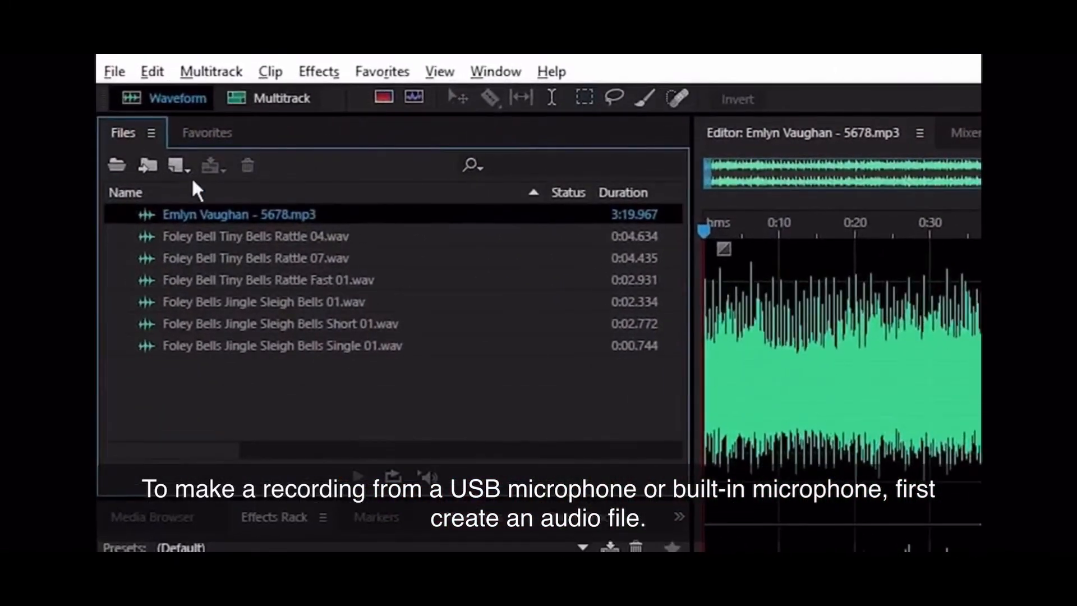
Create a new mono, 16-bit audio file named VO and record a voice-over of about 6.8 seconds into it
click(185, 168)
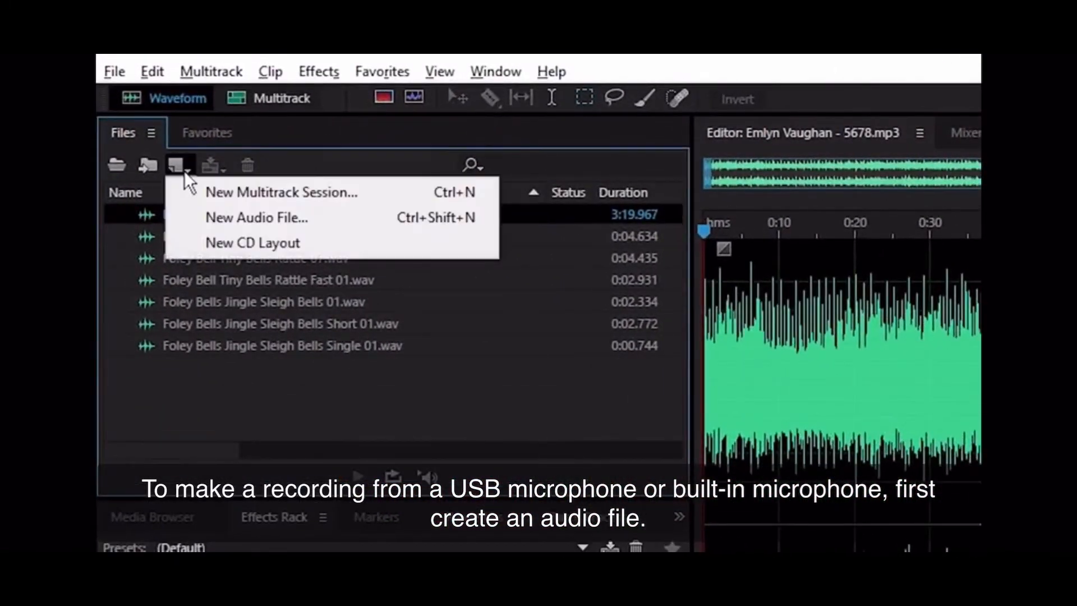
click(219, 217)
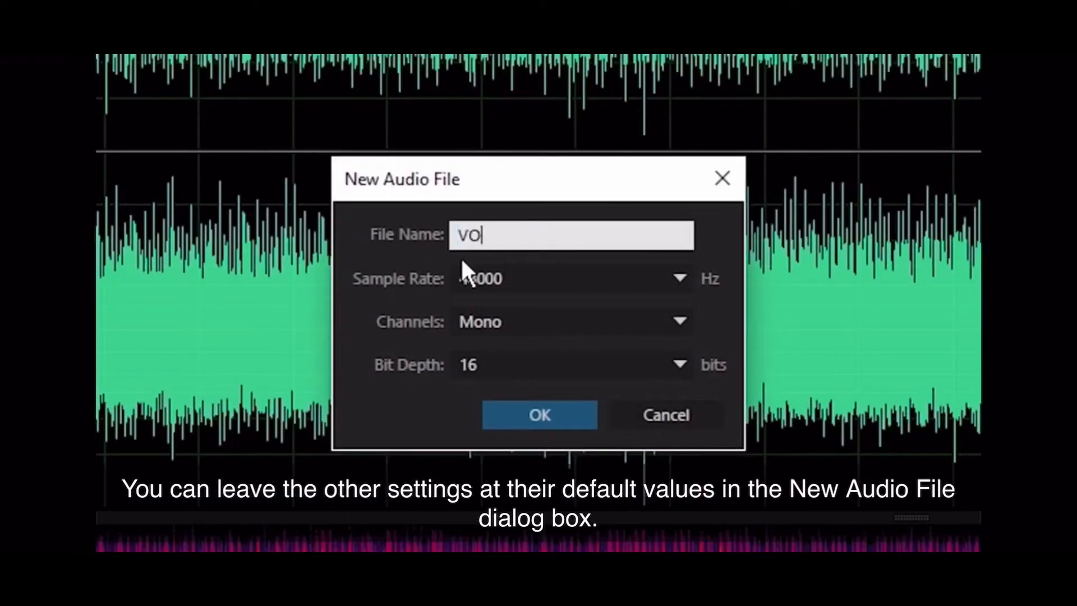
click(581, 422)
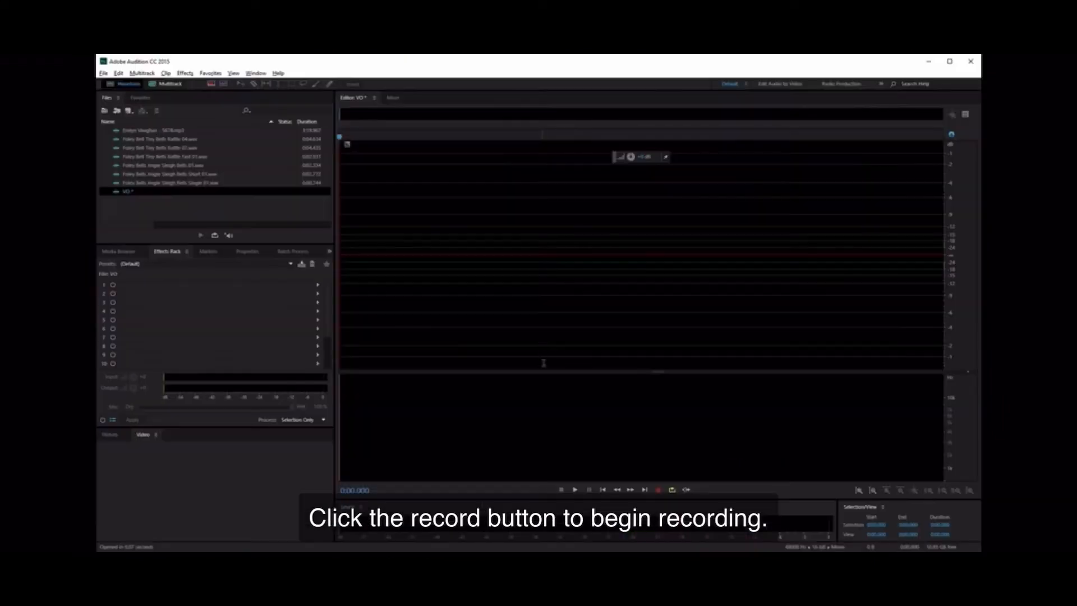
click(659, 490)
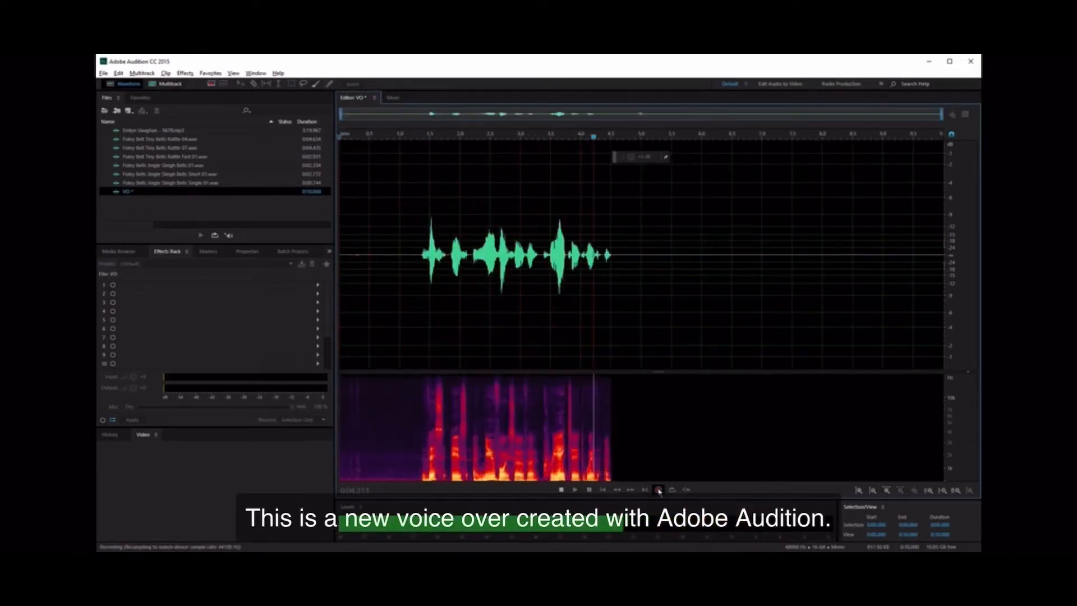
click(563, 491)
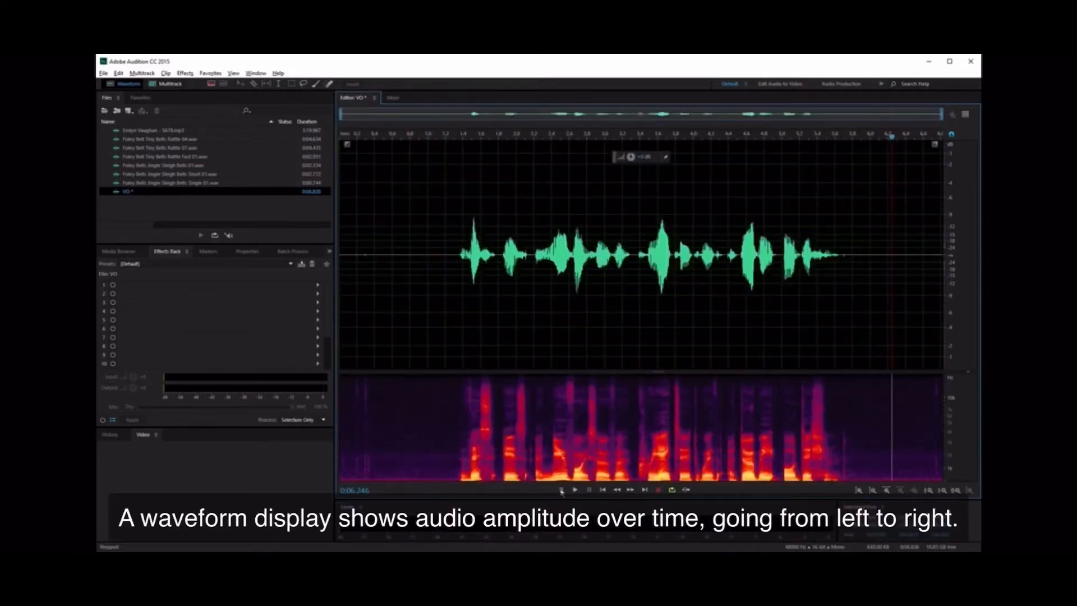
Raise the overall volume of the whole VO recording by about 3 dB
drag(340, 119, 717, 157)
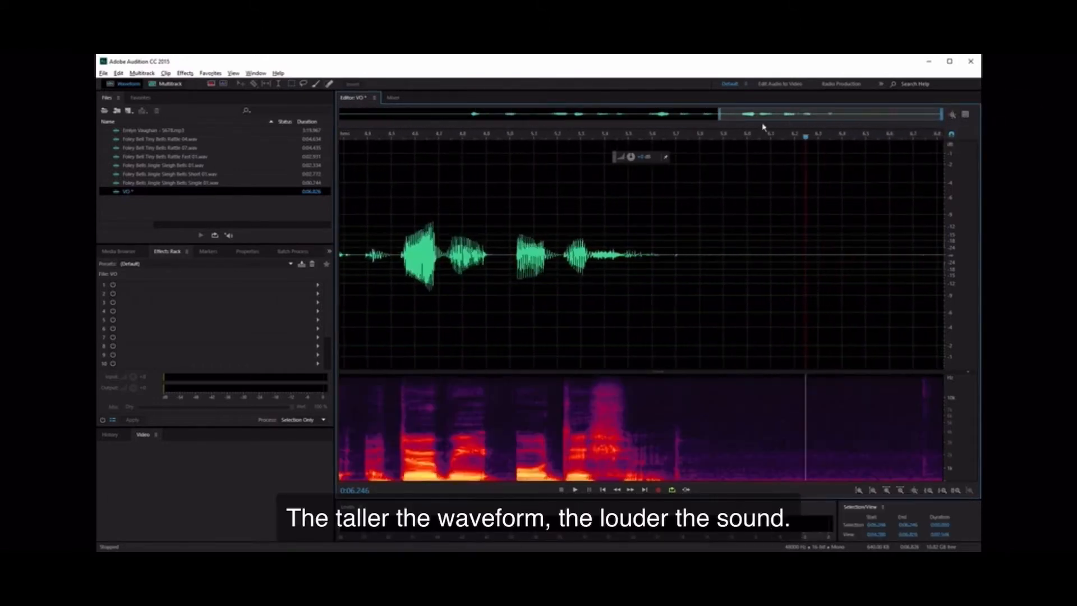
drag(763, 115, 818, 124)
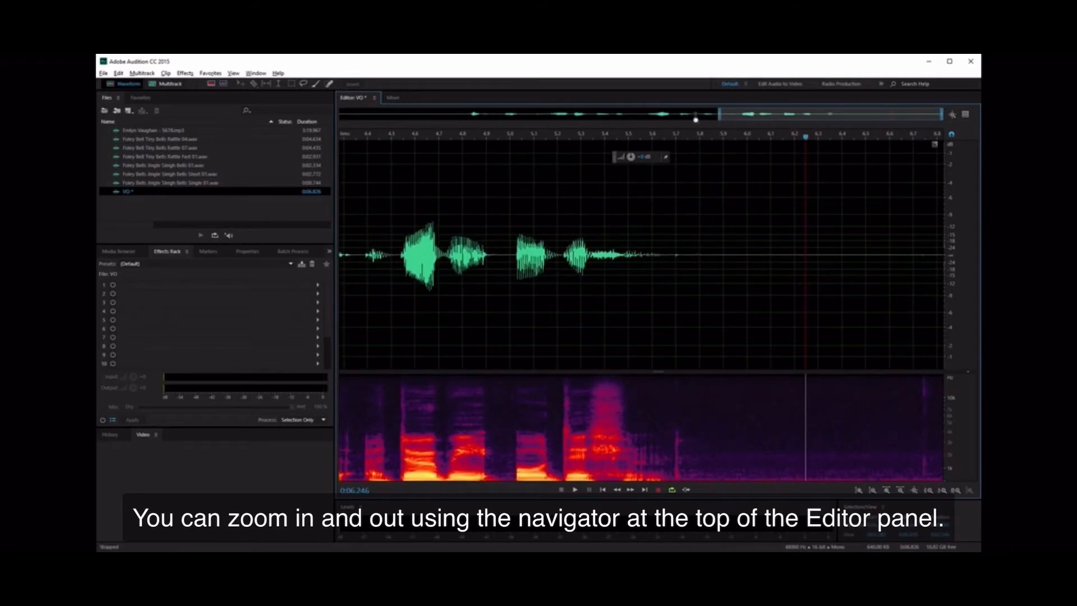
drag(720, 115, 217, 138)
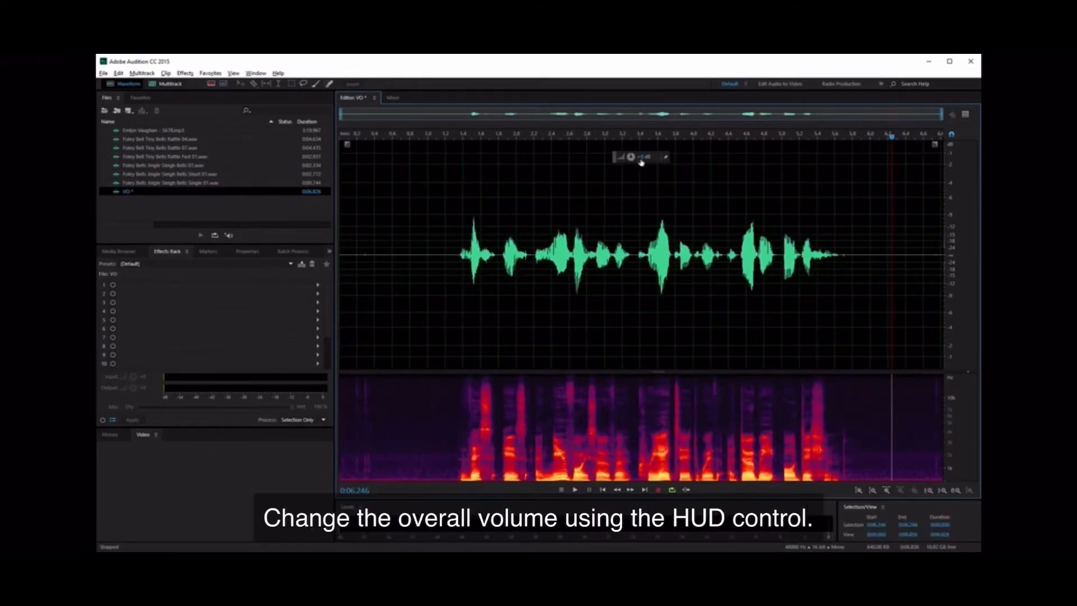
mouse_move(642, 162)
mouse_down()
mouse_move(653, 148)
mouse_move(638, 163)
mouse_move(647, 157)
mouse_up()
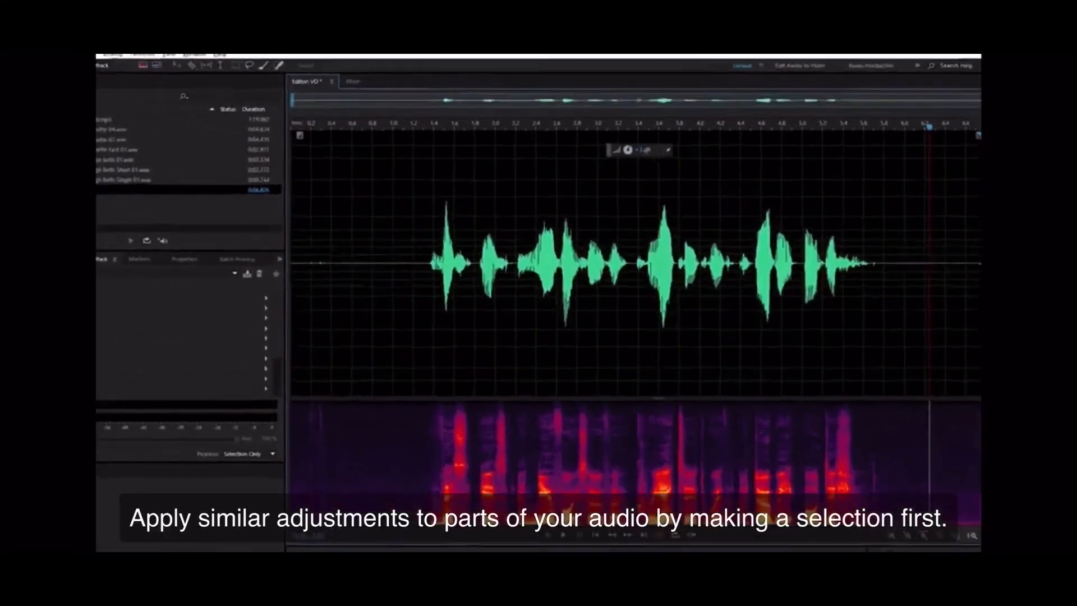
Select about one second of the VO waveform starting near 3.3 s and adjust only that passage's volume
click(635, 249)
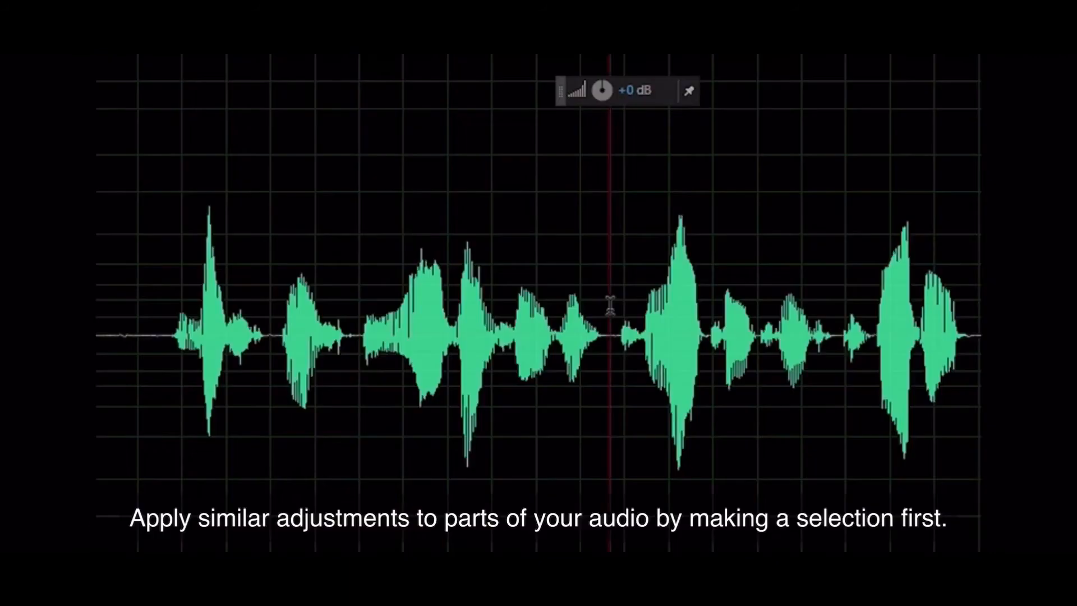
drag(610, 306, 833, 306)
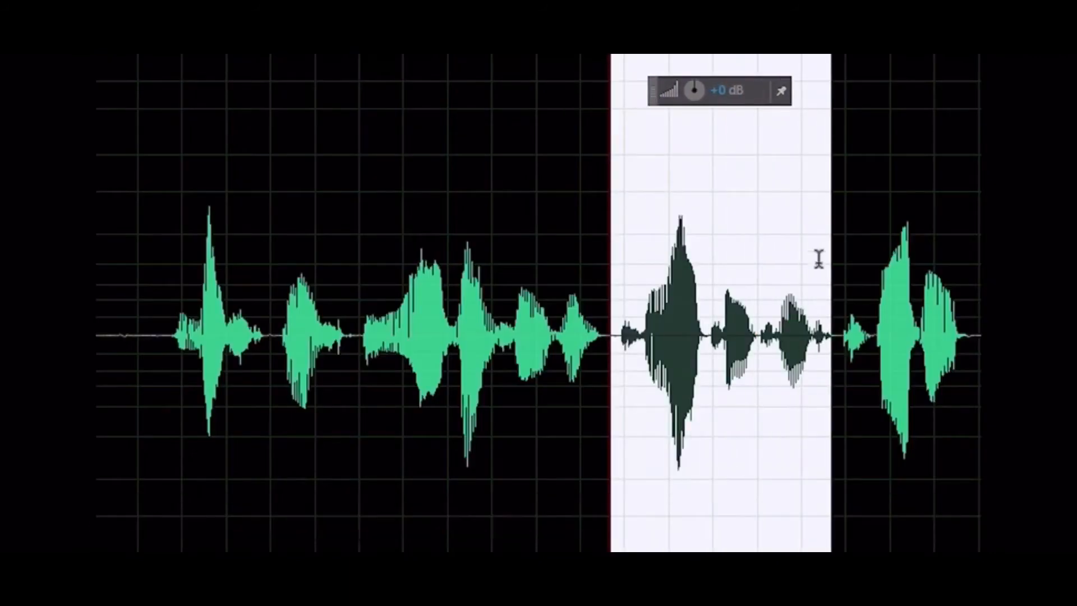
drag(694, 90, 733, 103)
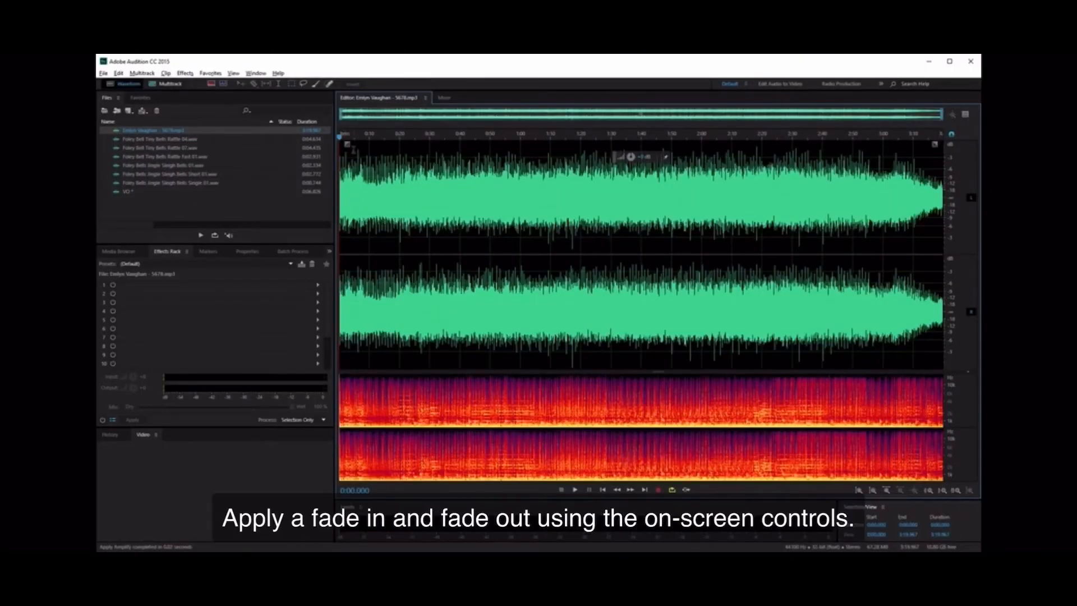
Add a fade in at the start and a fade out at the end of the 5678 song
drag(347, 144, 449, 166)
mouse_move(935, 144)
mouse_down()
mouse_move(928, 156)
mouse_move(792, 161)
mouse_up()
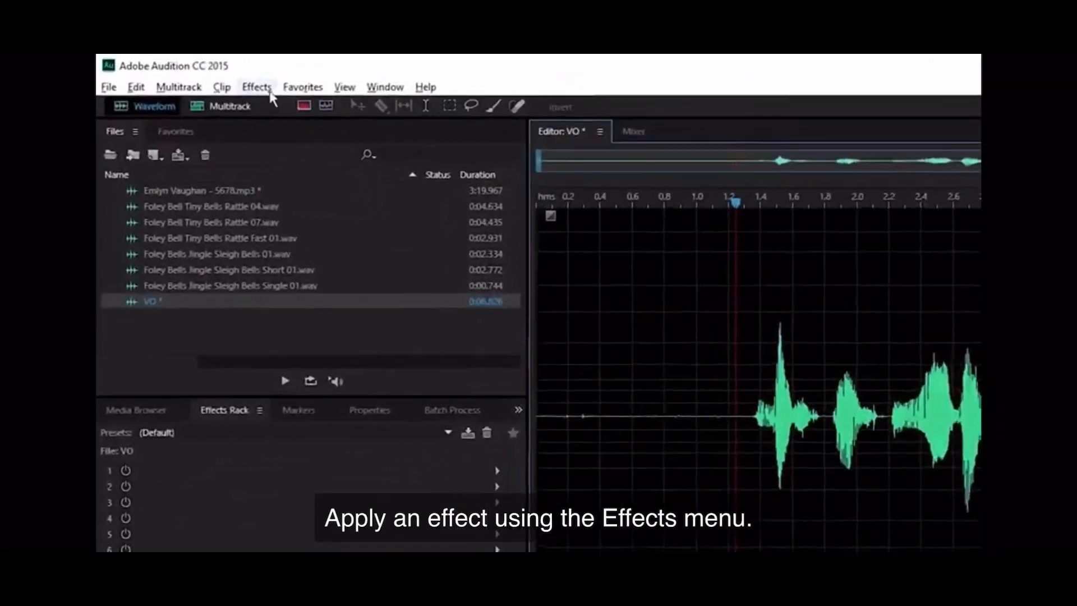
Set up a Parametric Equalizer effect for VO, boosting the low shelf at 41 Hz and the high shelf at 16732 Hz by 10.6 dB
click(185, 73)
mouse_move(329, 380)
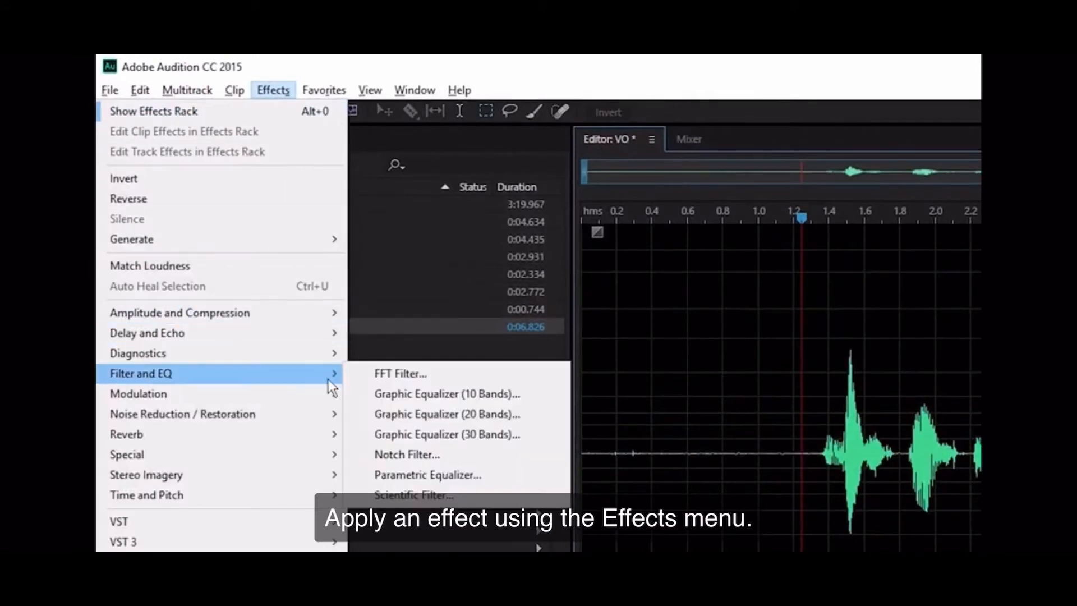
click(460, 475)
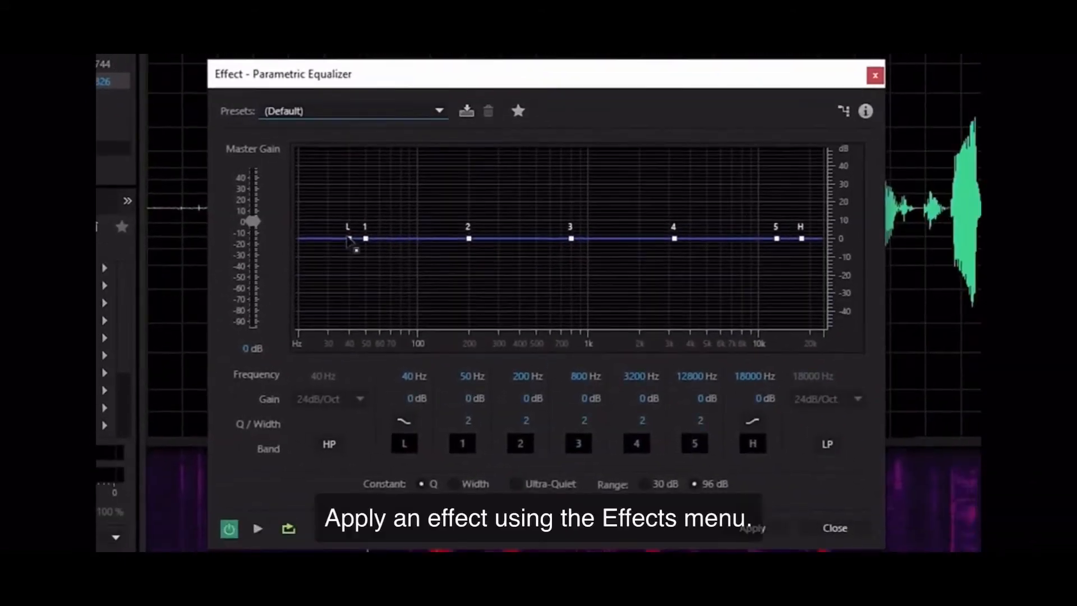
drag(541, 347, 544, 328)
drag(803, 239, 797, 219)
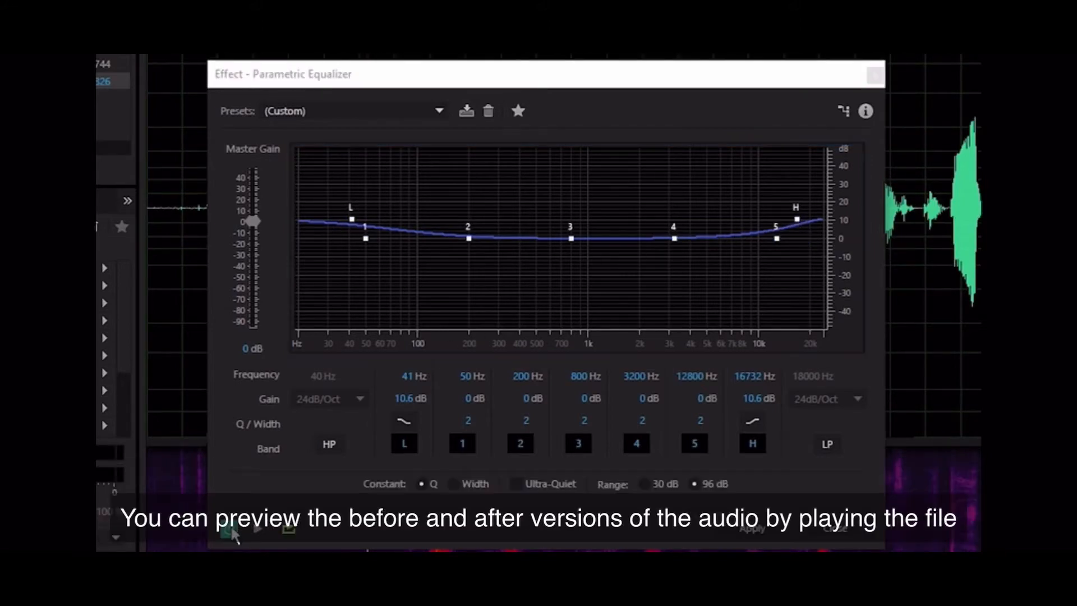
Compare the previewed voice-over with and without the equalizer, stop playback and close the effect without applying it
click(231, 531)
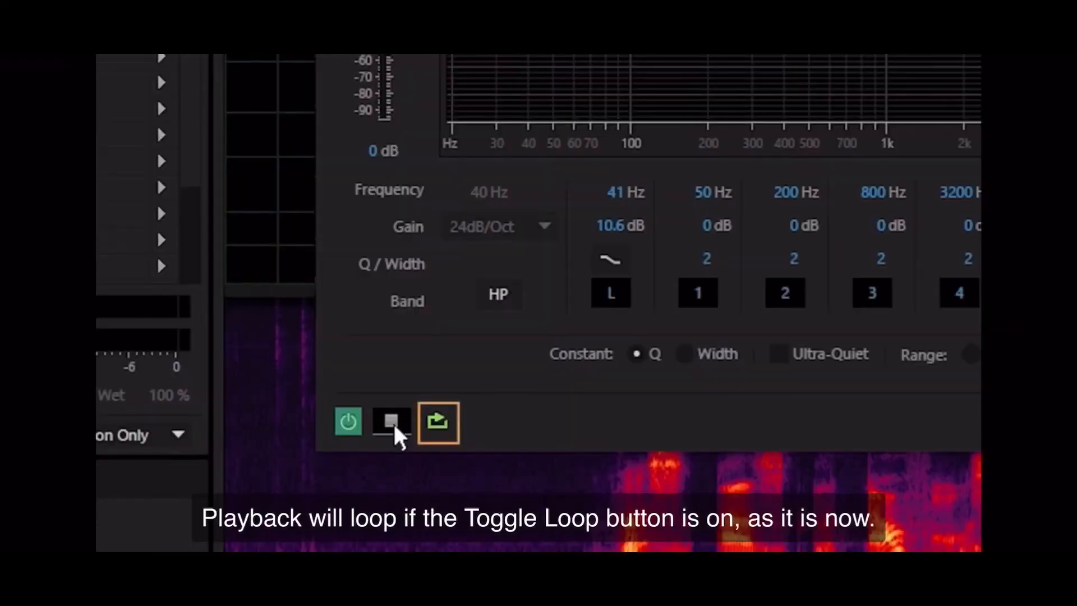
click(392, 422)
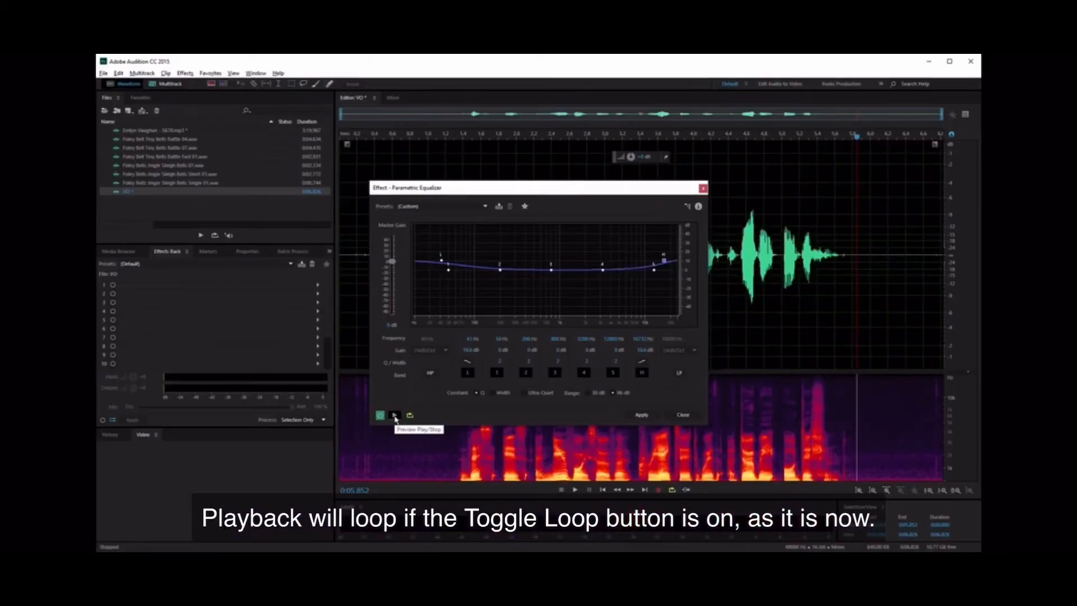
click(702, 188)
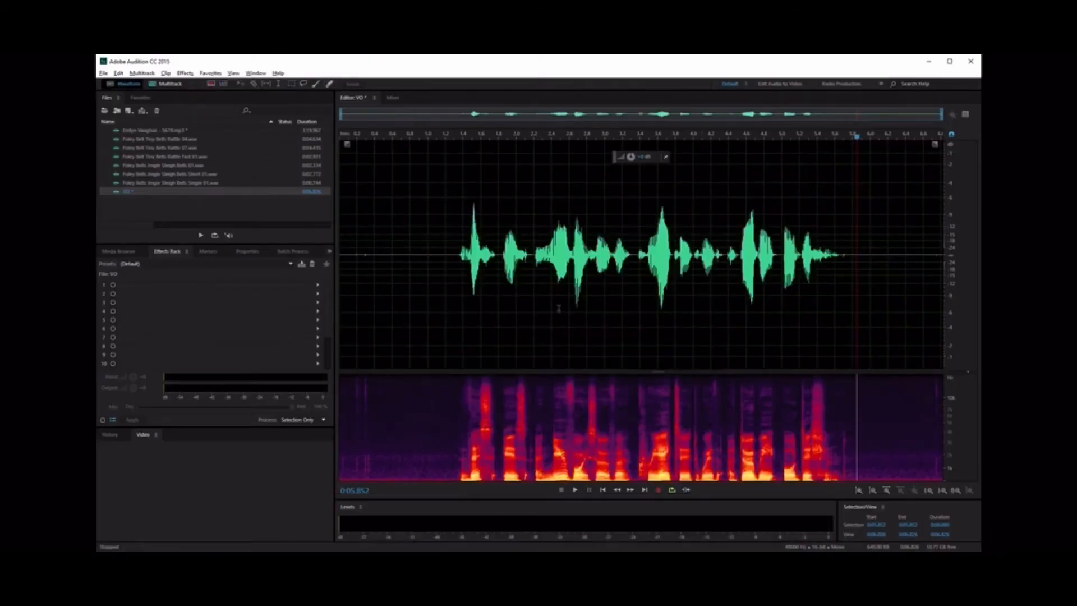
Add a Parametric Equalizer with the Loudness Maximizer preset to the first effects slot of VO
click(317, 285)
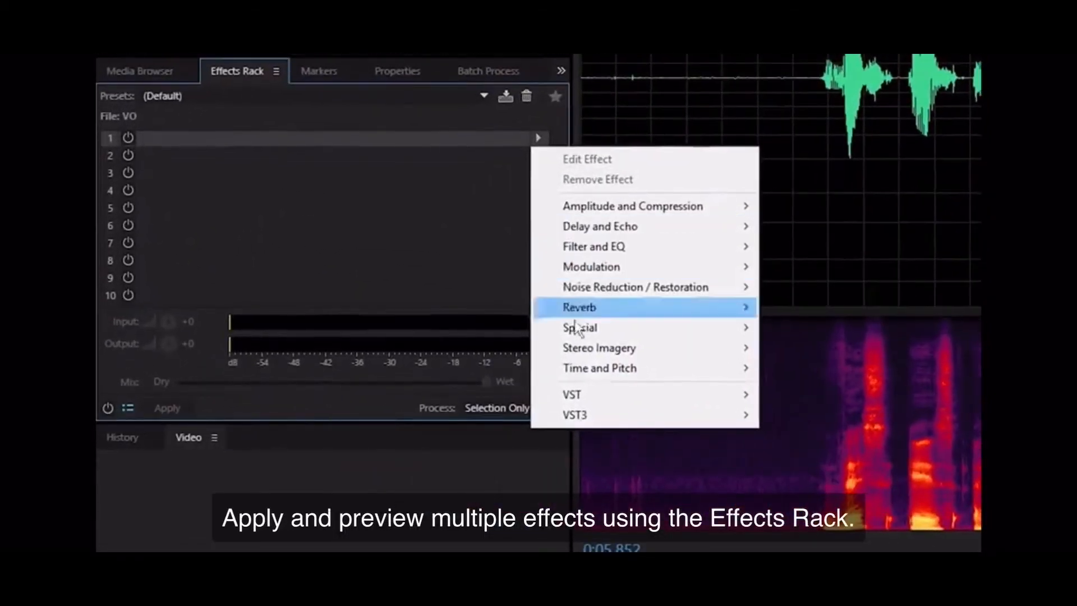
mouse_move(742, 252)
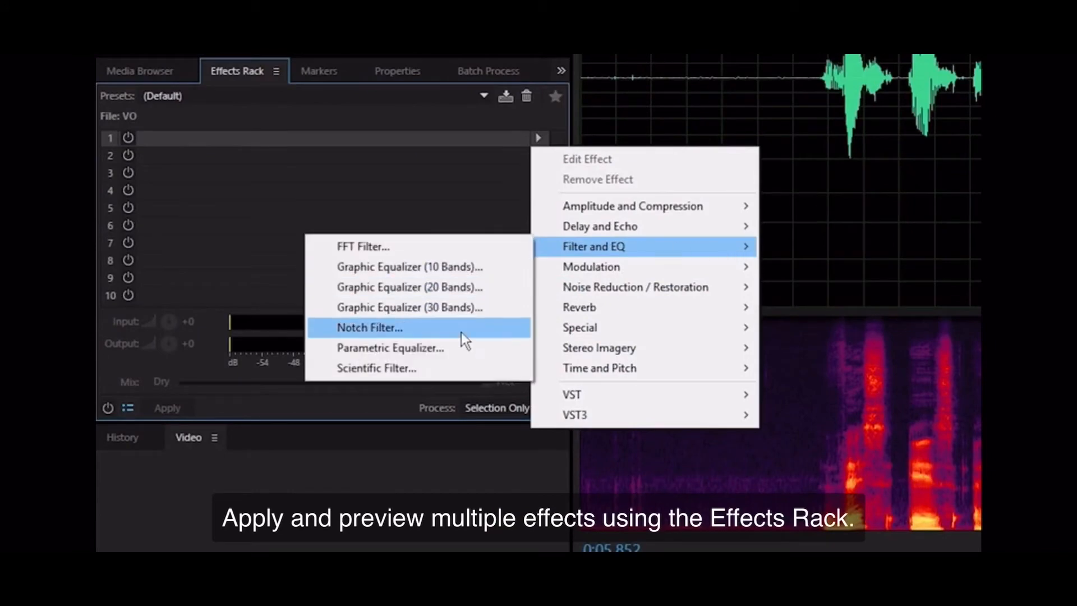
click(464, 347)
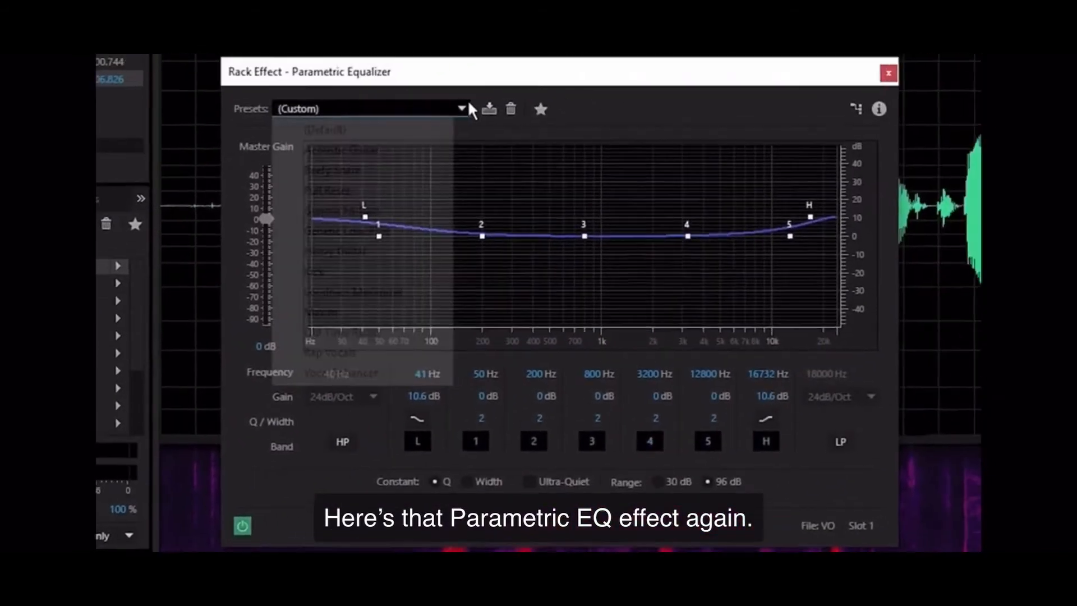
click(462, 108)
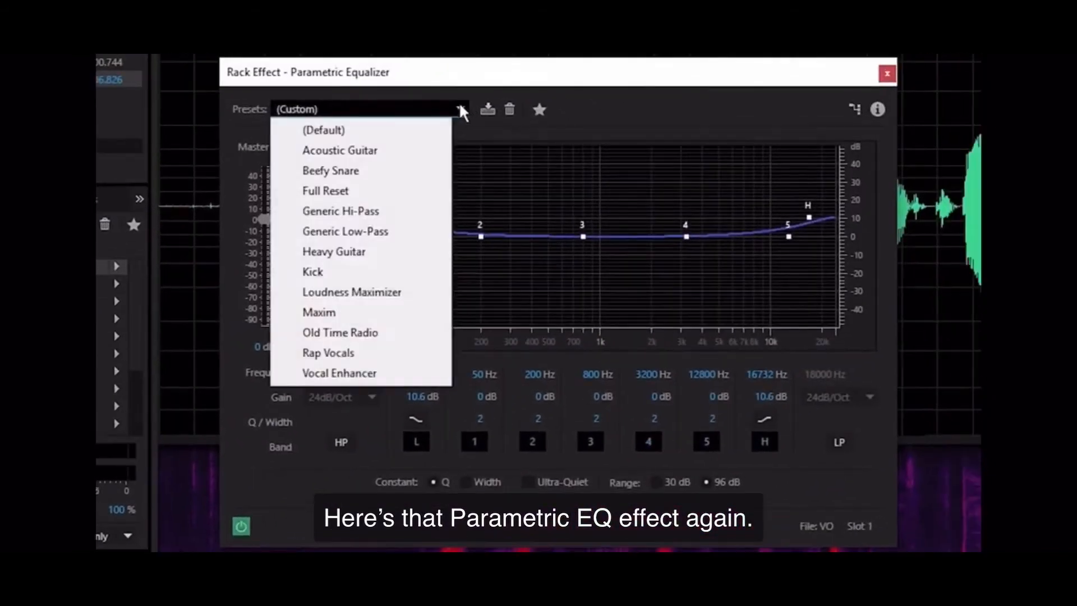
click(402, 291)
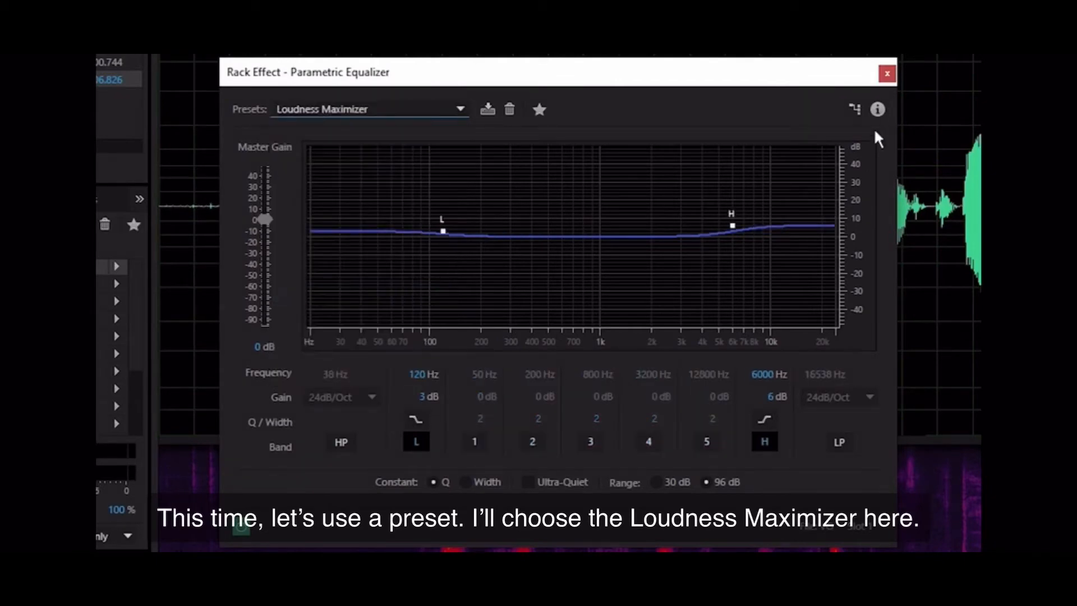
click(888, 73)
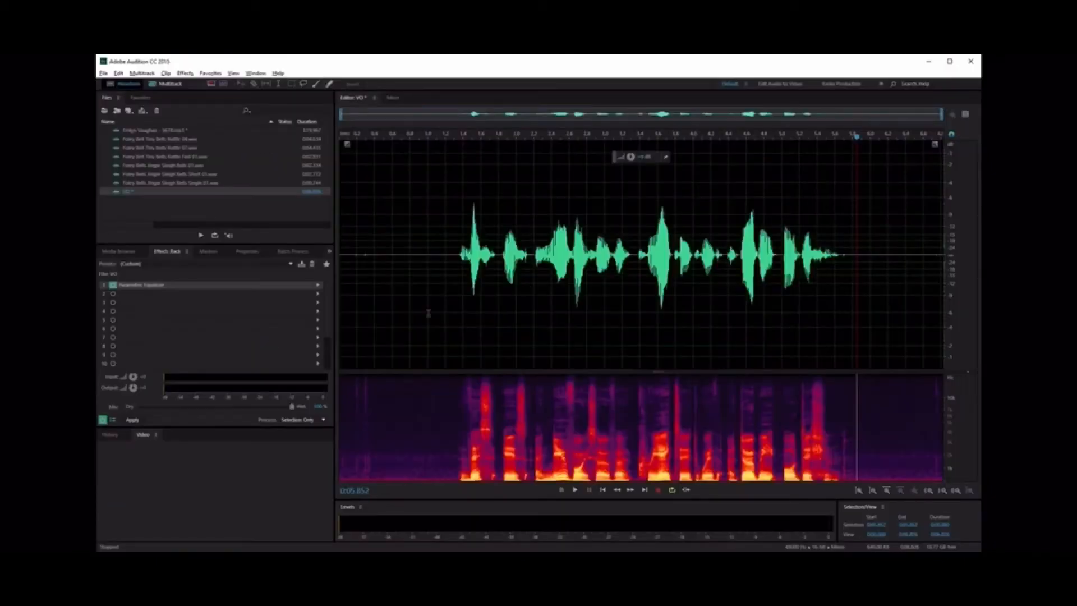
Add a Studio Reverb with the Room Ambience 2 preset to VO's second effects slot and place the playhead just before the speech
click(317, 294)
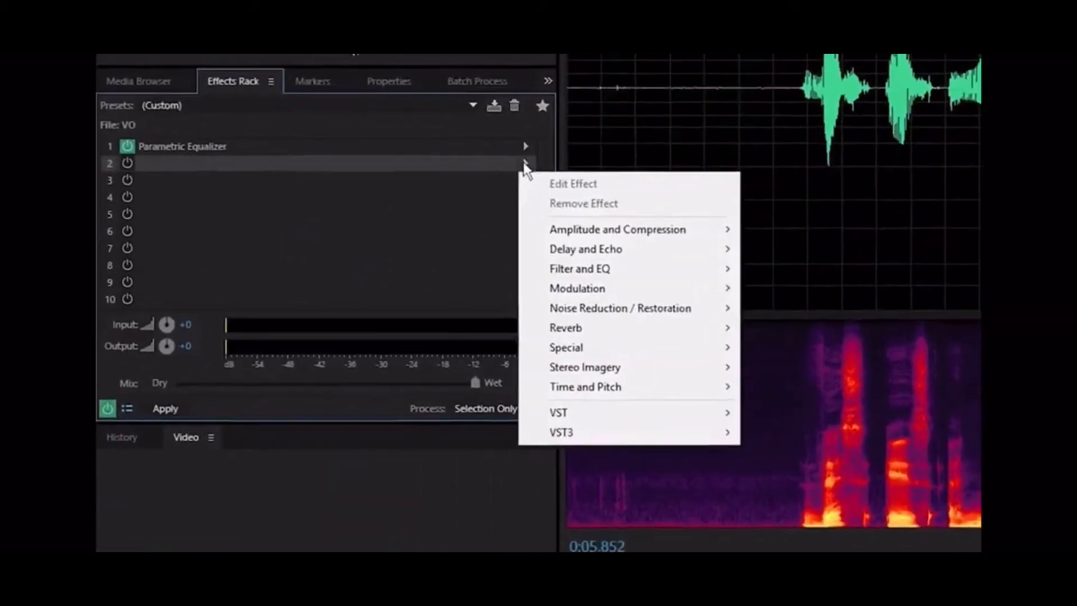
mouse_move(364, 378)
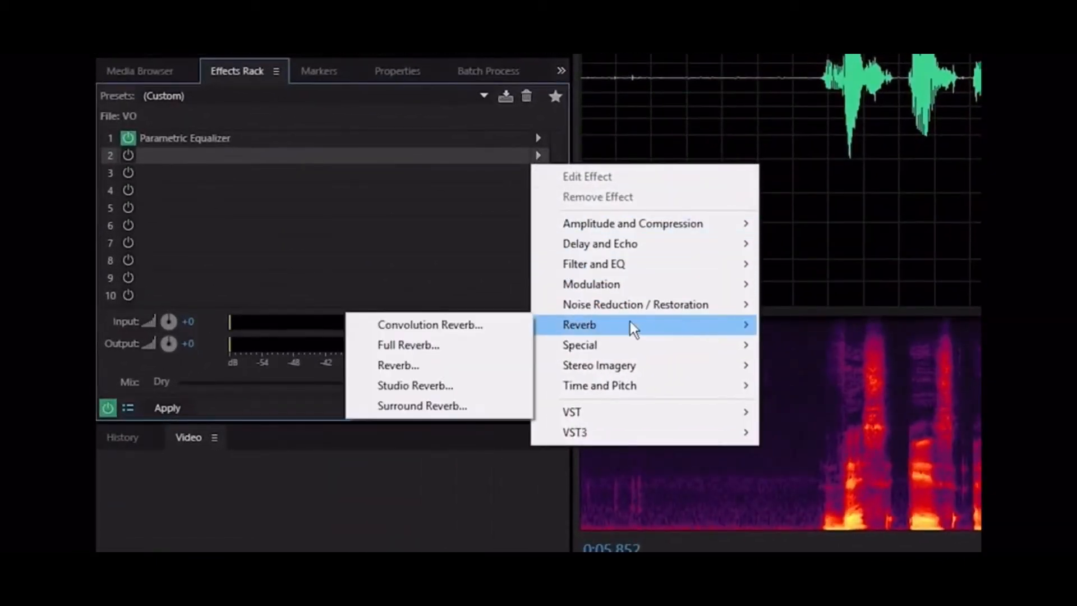
click(471, 386)
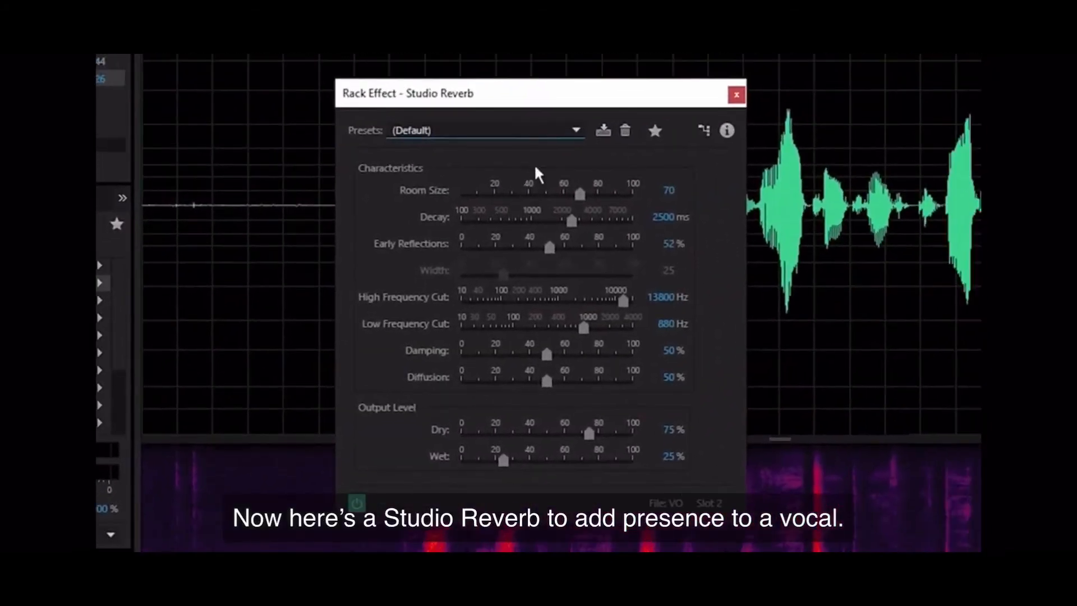
click(651, 98)
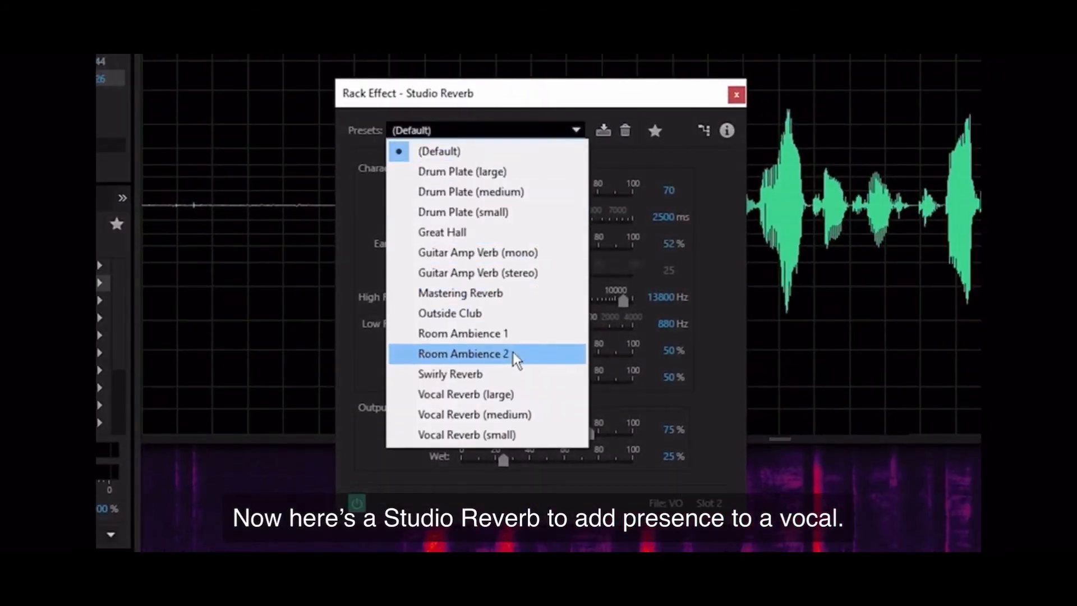
click(513, 354)
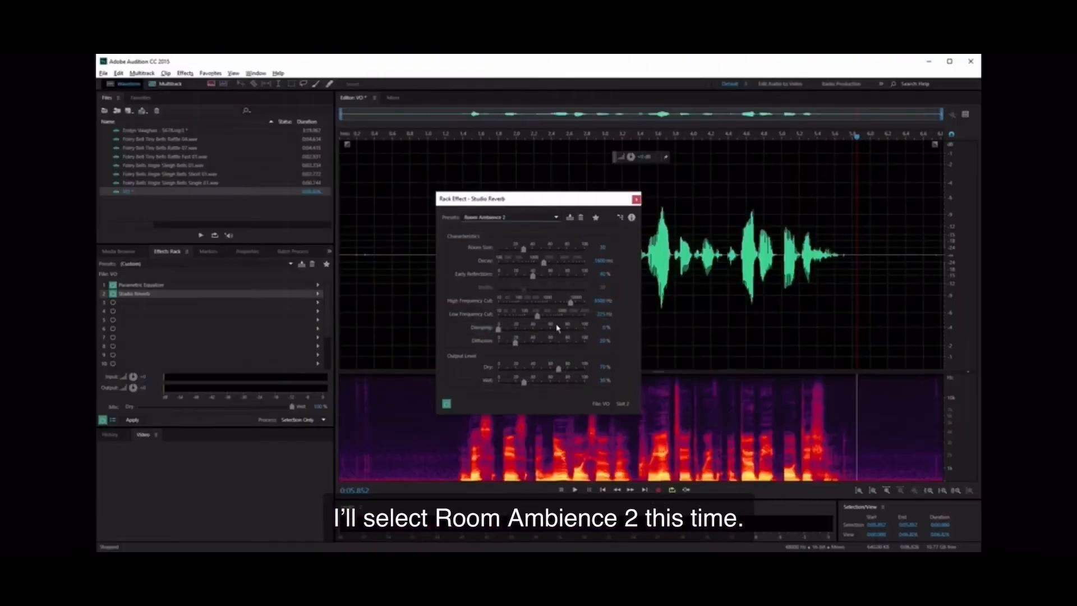
click(636, 199)
click(452, 281)
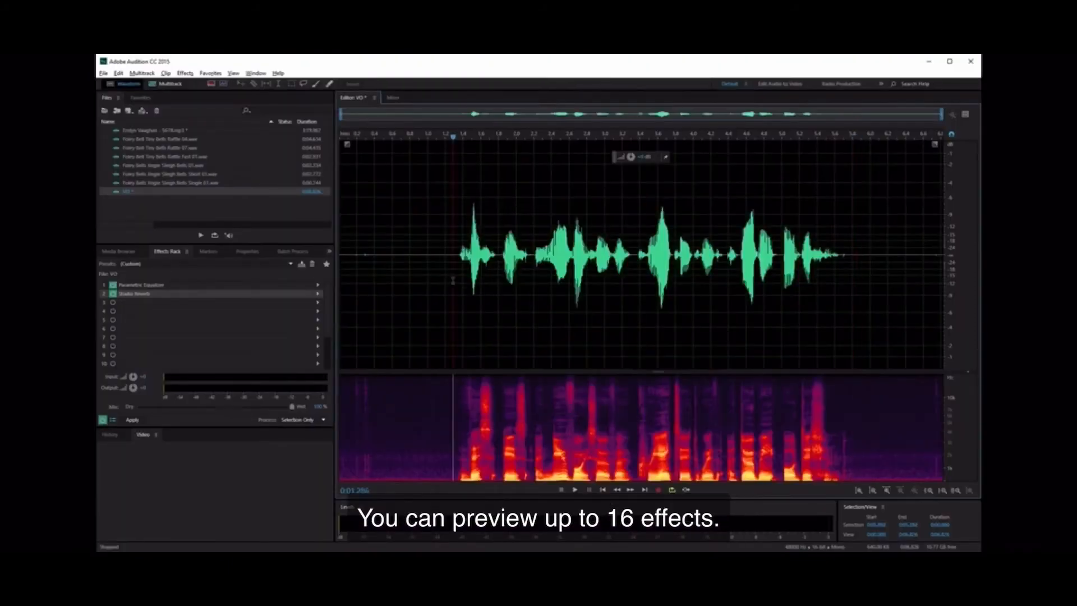
Play the voice-over with the equalizer and reverb active, and apply the rack effects to VO
key(space)
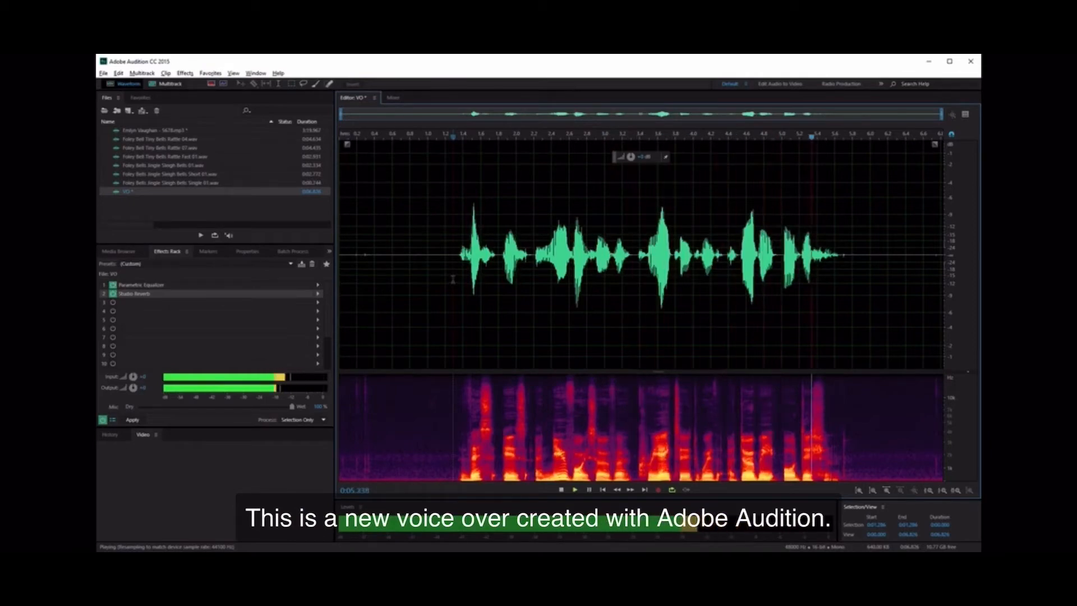
click(133, 421)
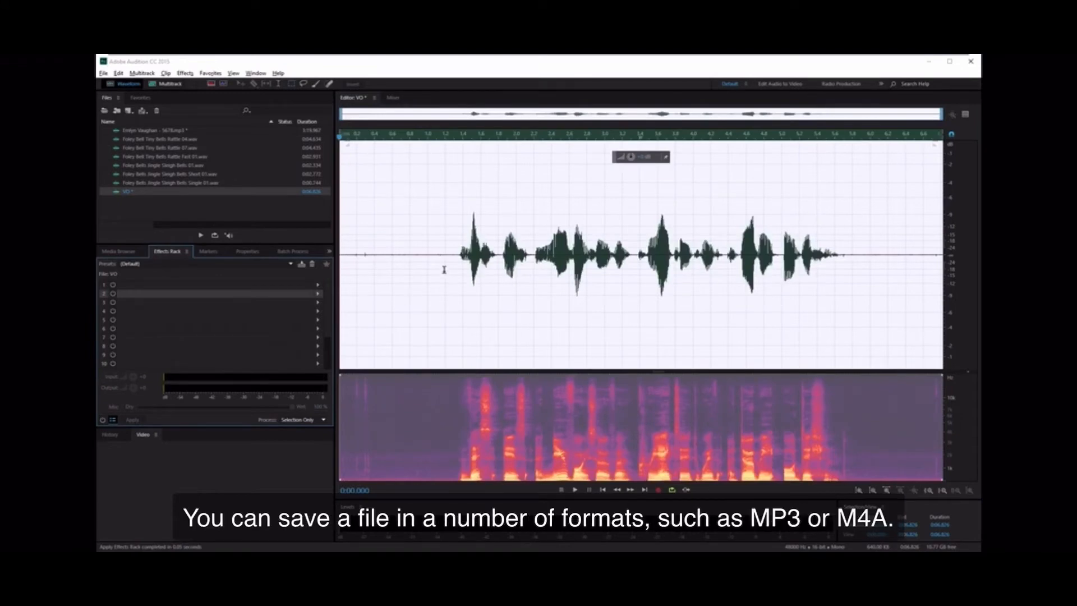
Begin saving a copy of VO in the MP3 Audio format and review the sample type conversion options without changing them
click(103, 73)
click(170, 193)
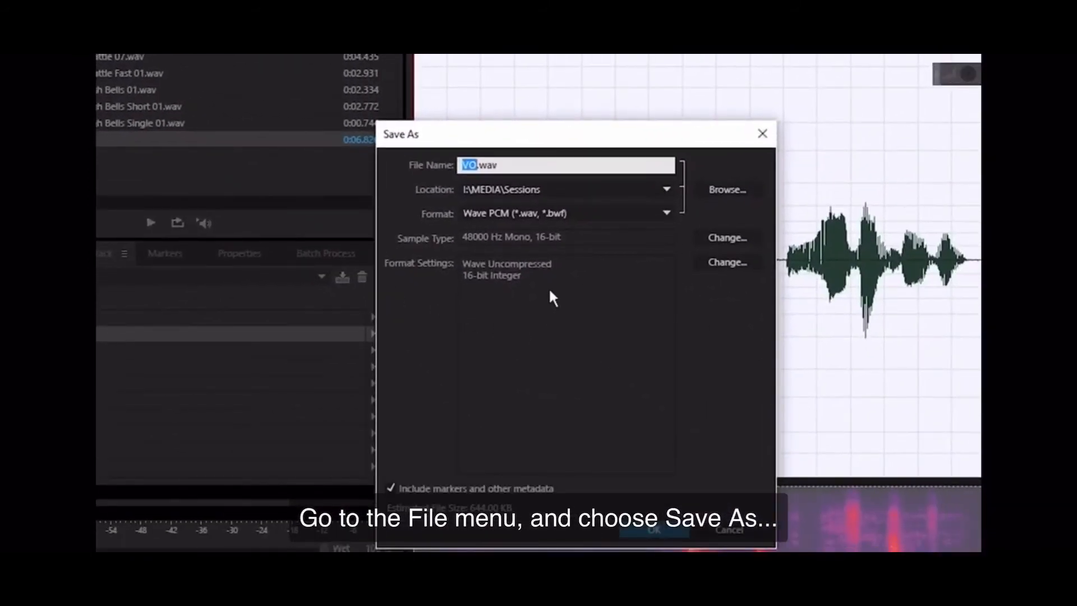
click(600, 215)
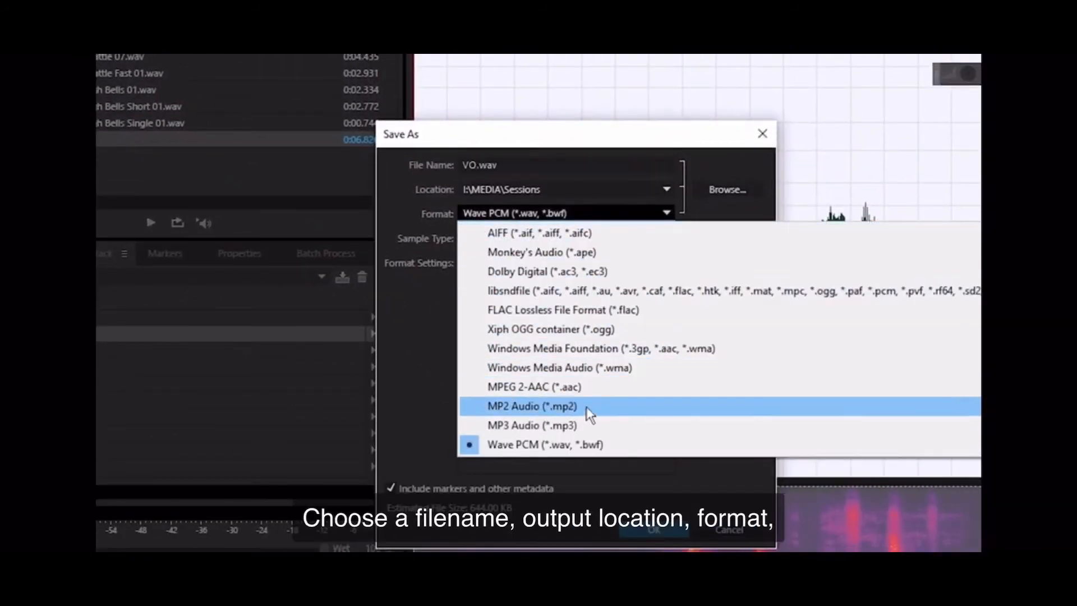
click(589, 425)
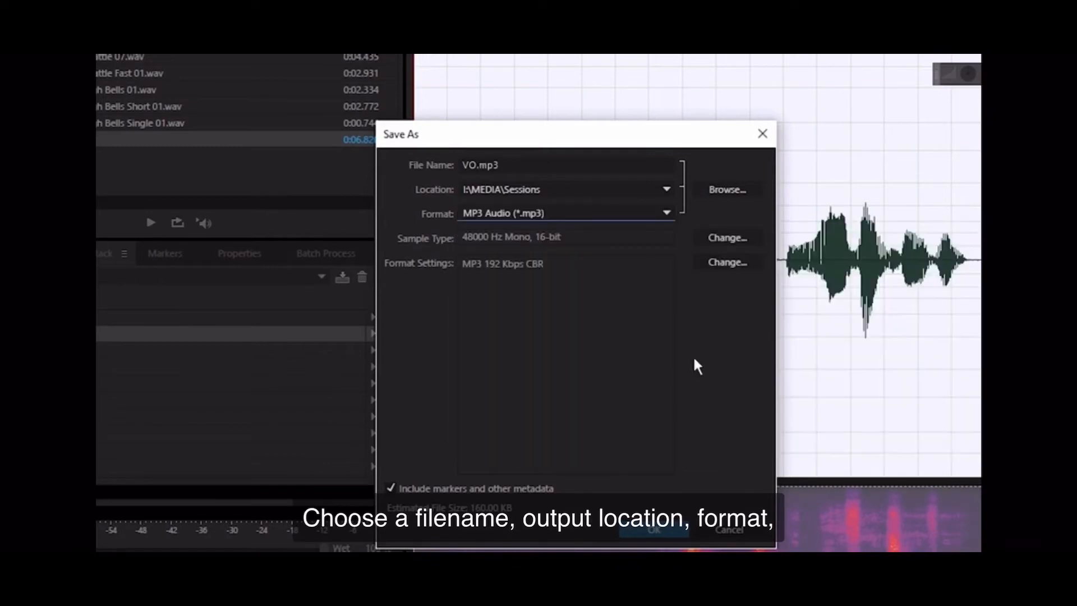
click(746, 241)
click(594, 500)
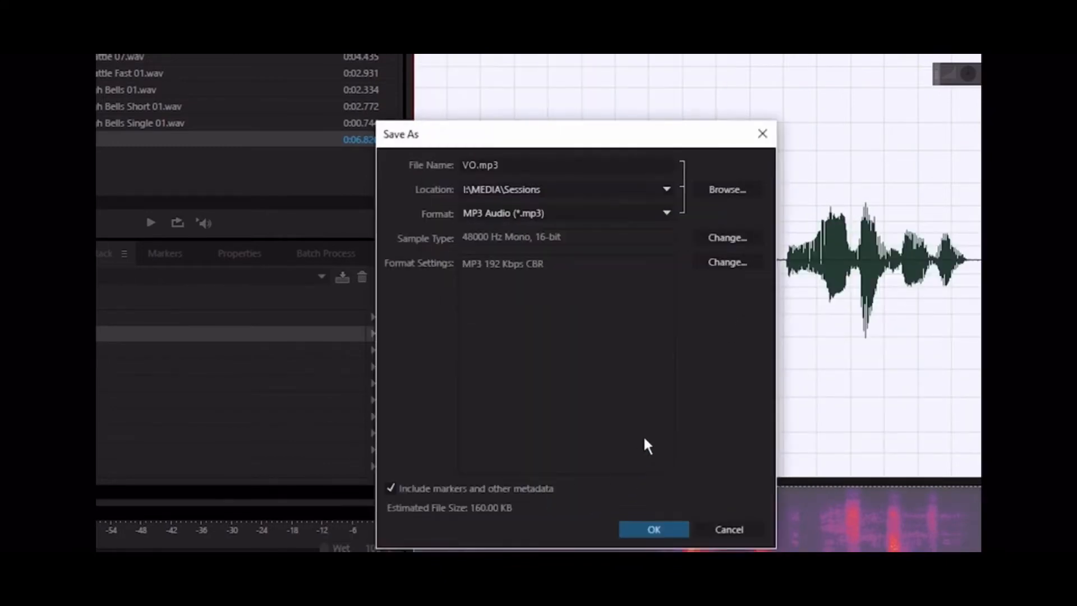
Keep the MP3 settings at a constant bitrate of 192 Kbps (48000 Hz) and save the voice-over as VO.mp3
click(745, 263)
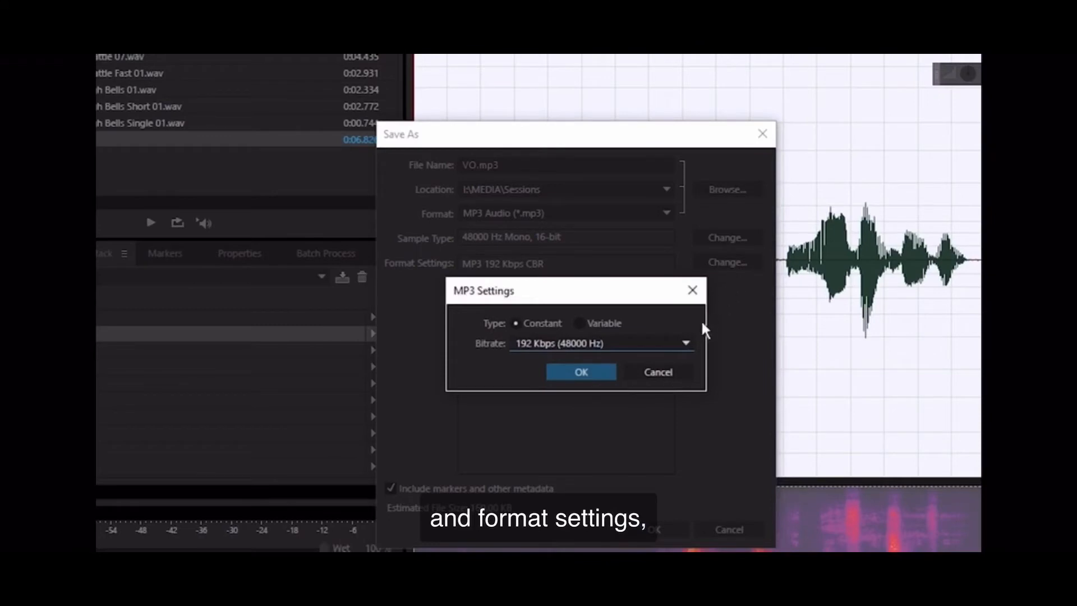
click(686, 343)
click(695, 354)
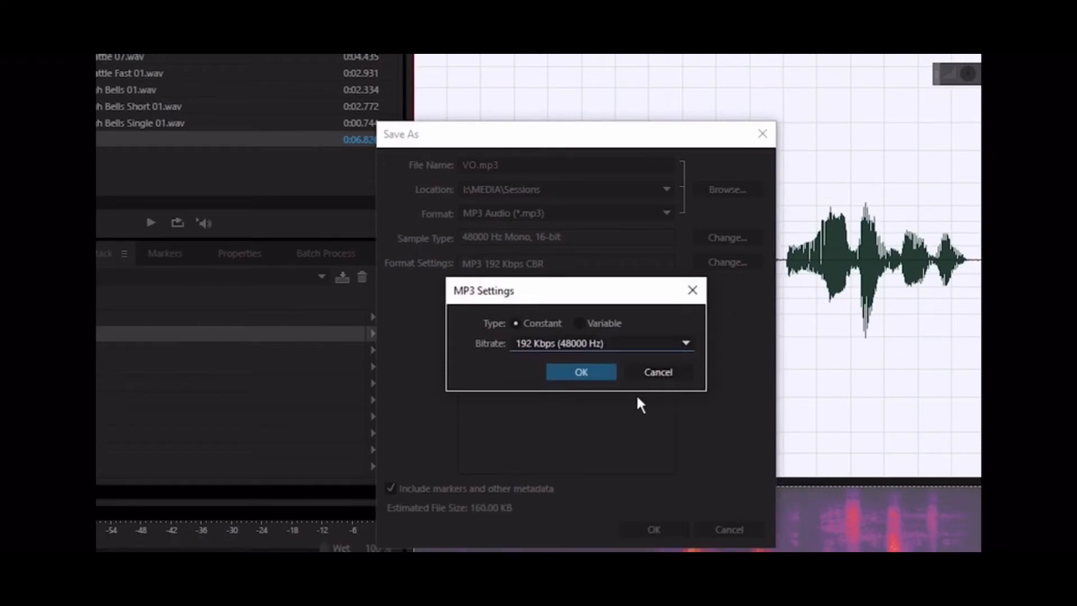
click(601, 373)
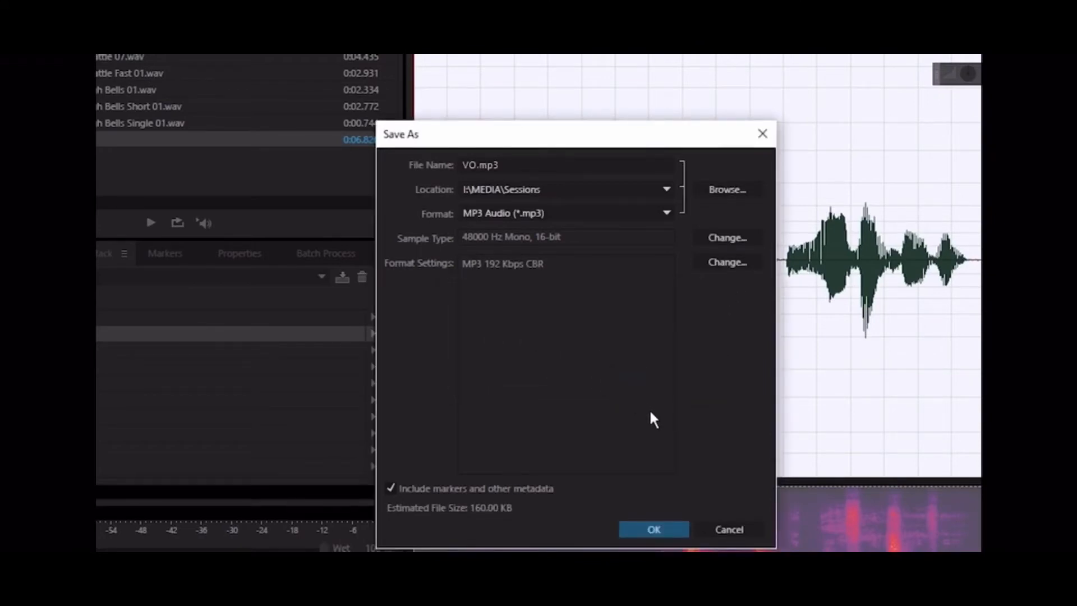
click(654, 527)
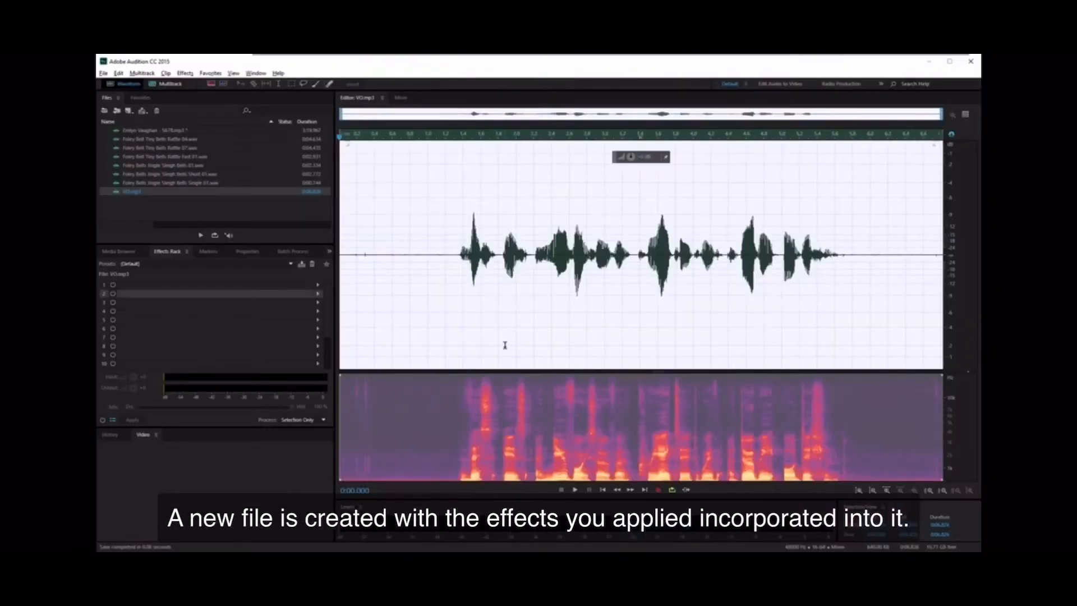
click(456, 266)
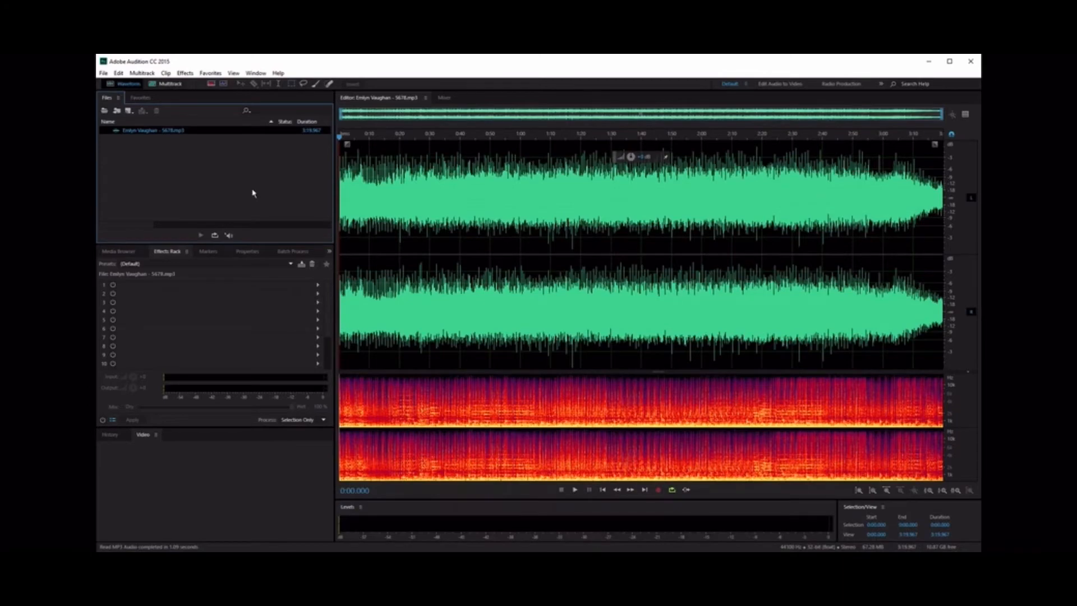
Create a multitrack session named Radio Edit from the Radio VO with Music Ducking template
click(131, 114)
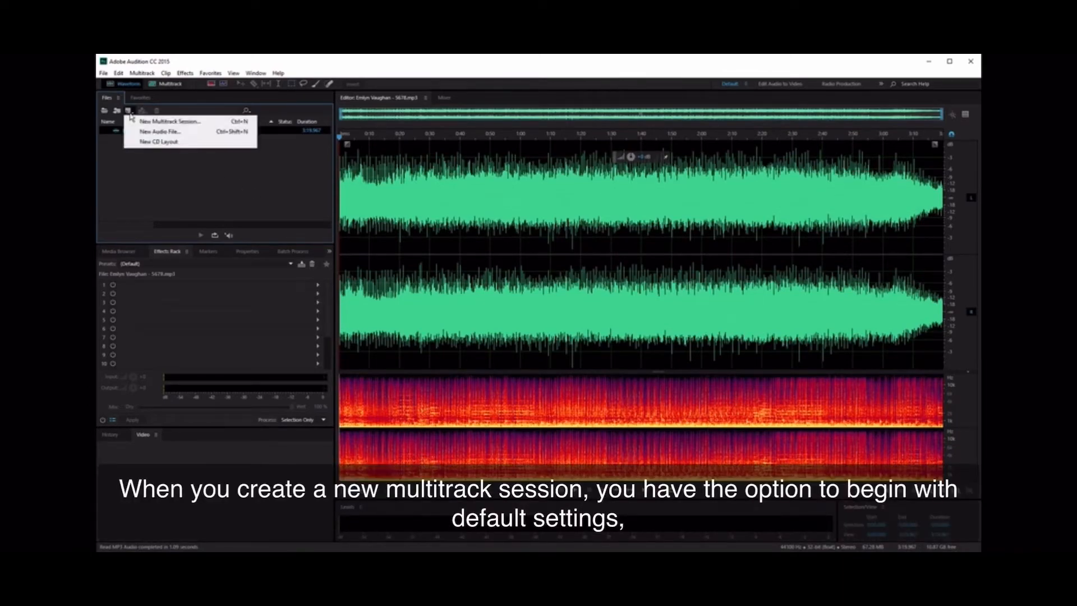
click(143, 120)
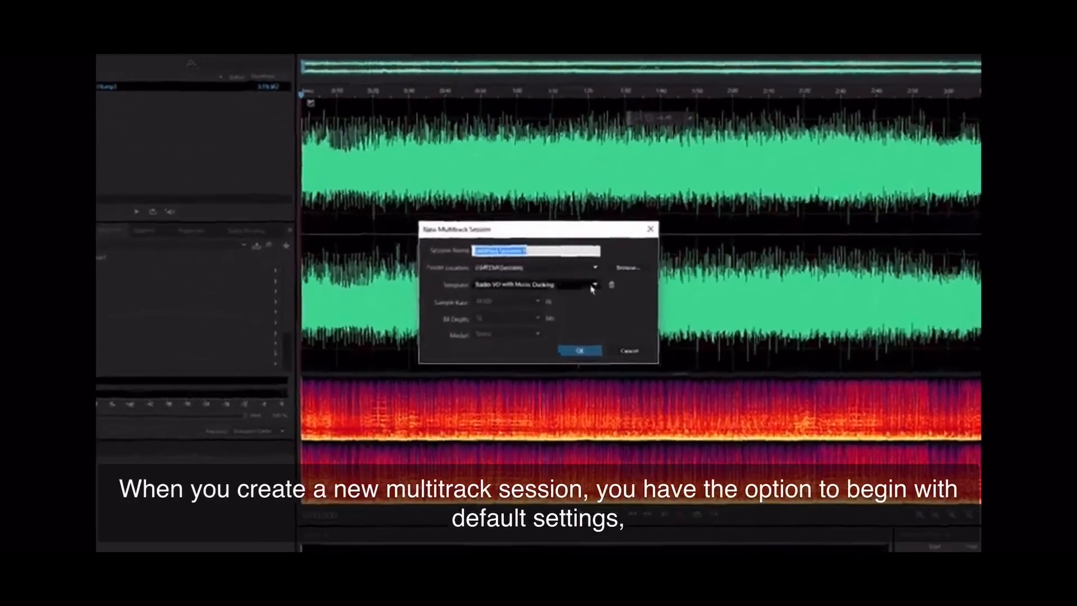
click(585, 297)
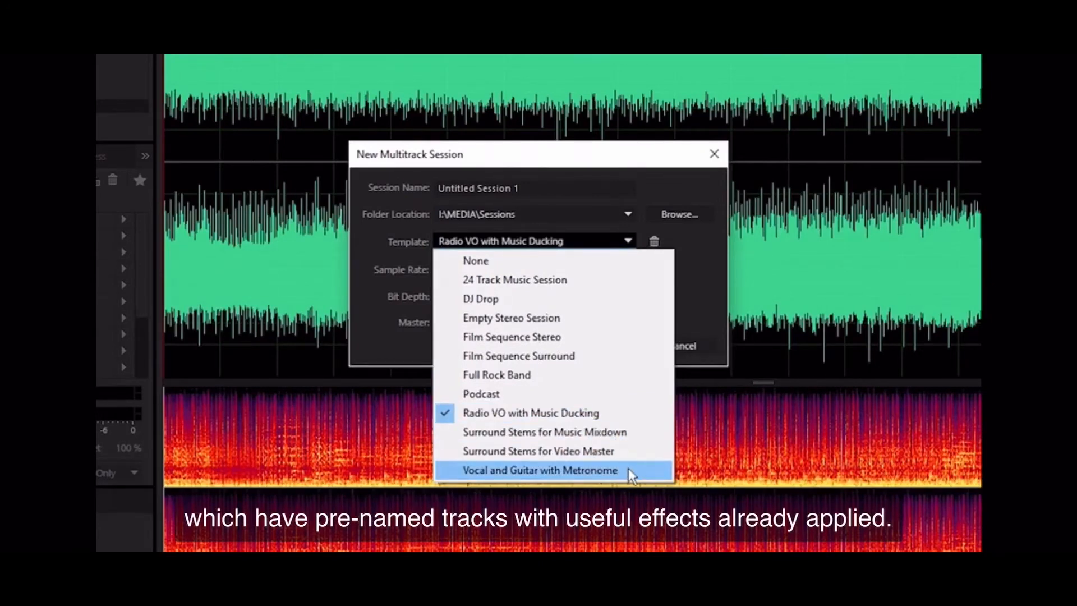
click(638, 413)
click(536, 185)
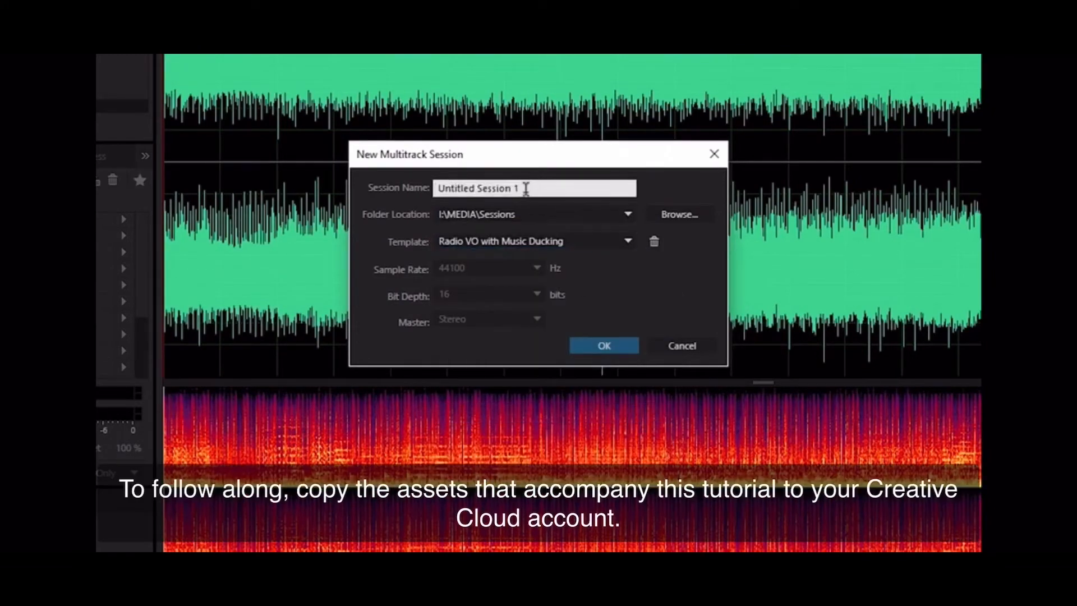
drag(524, 188, 330, 186)
text(Radio Edit)
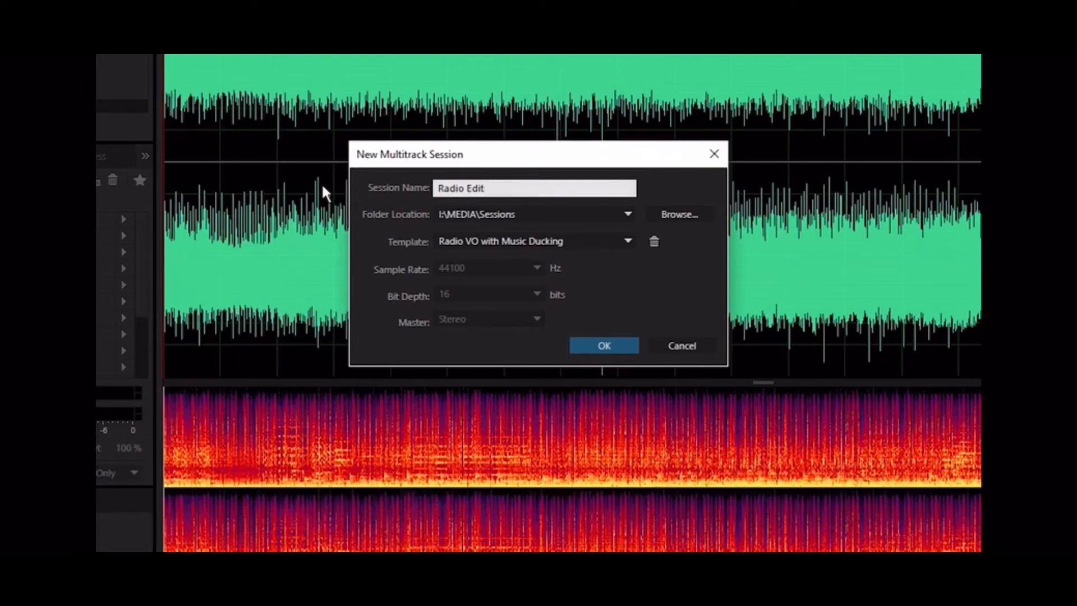
click(609, 344)
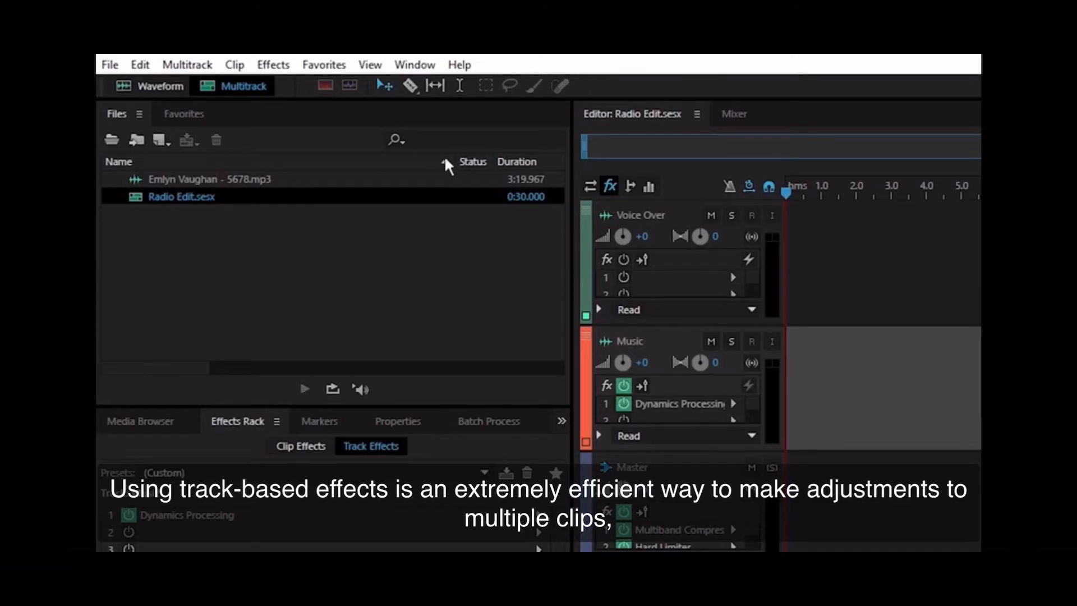
Look through the tracks' inputs/outputs, effects, sends and EQ controls, and return to the effects display
click(591, 188)
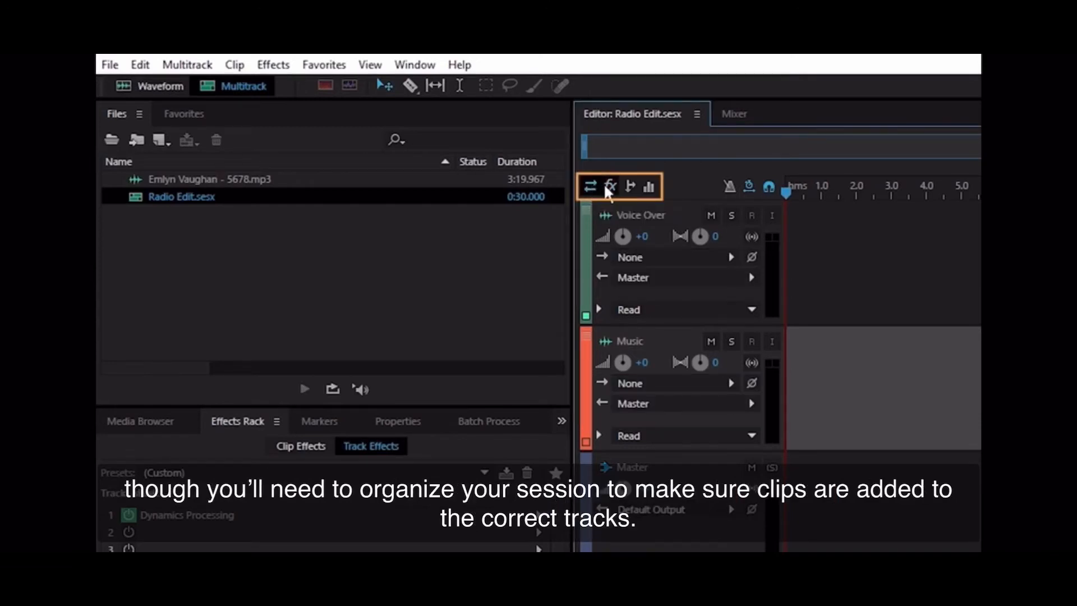
click(608, 186)
click(630, 188)
click(649, 188)
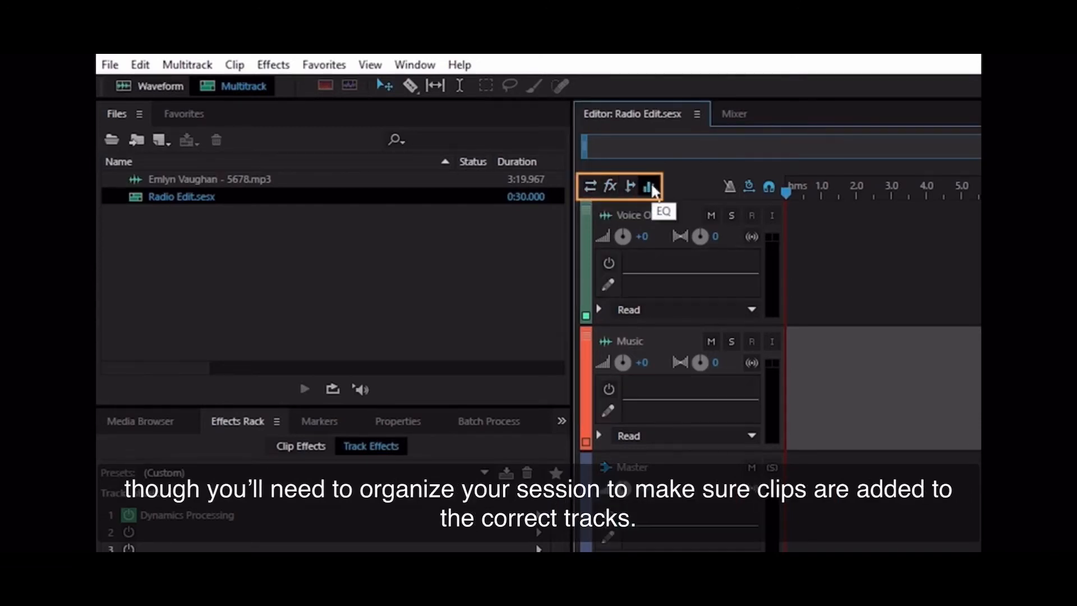
click(610, 187)
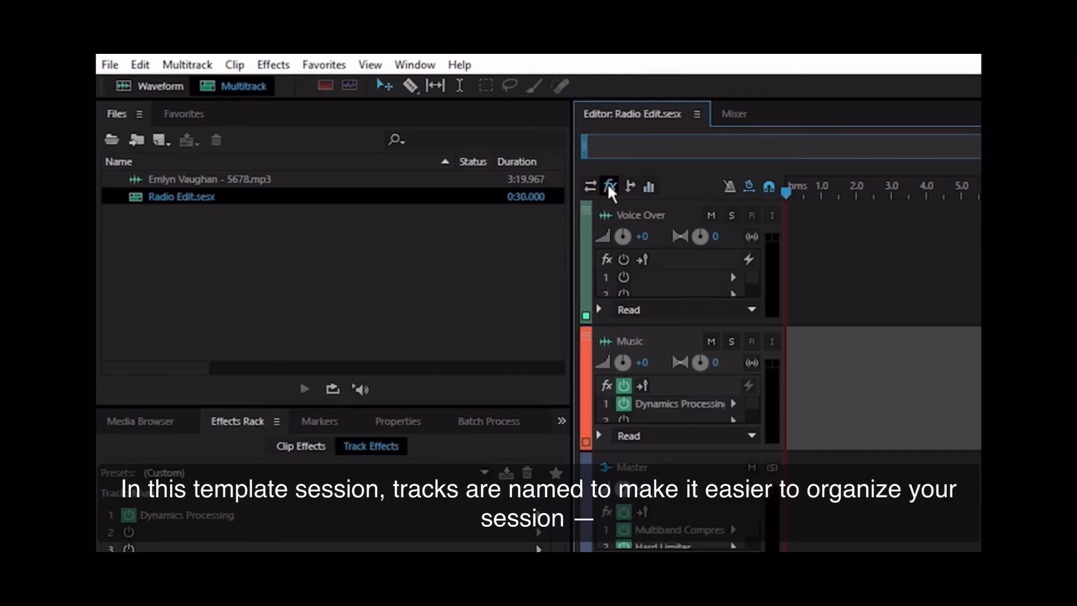
Place the 5678 music file at the start of the Music track and set the track volume to -18 dB
click(135, 180)
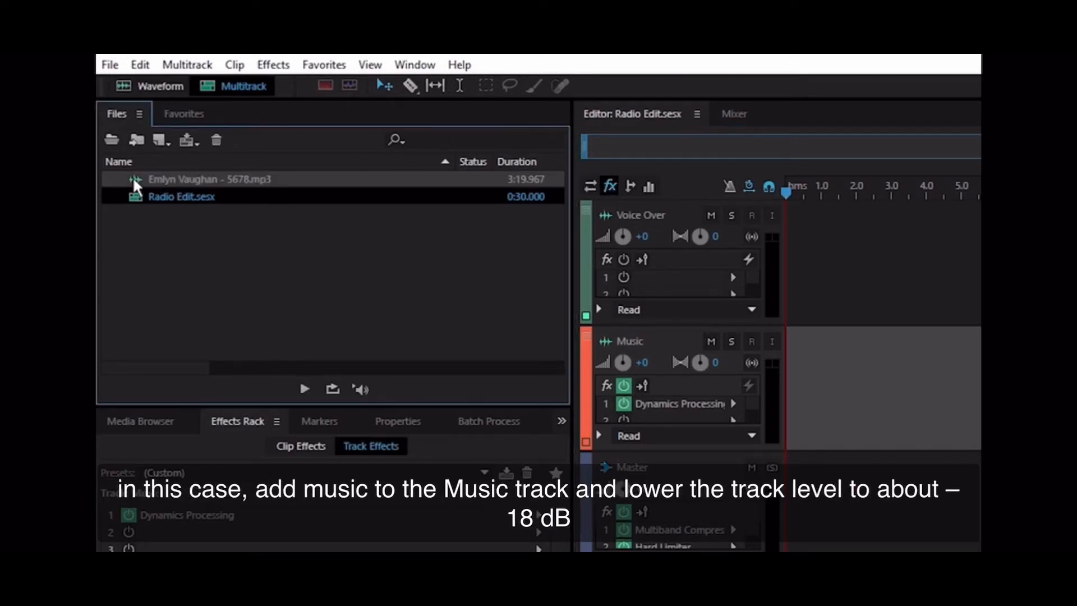
drag(135, 181, 777, 385)
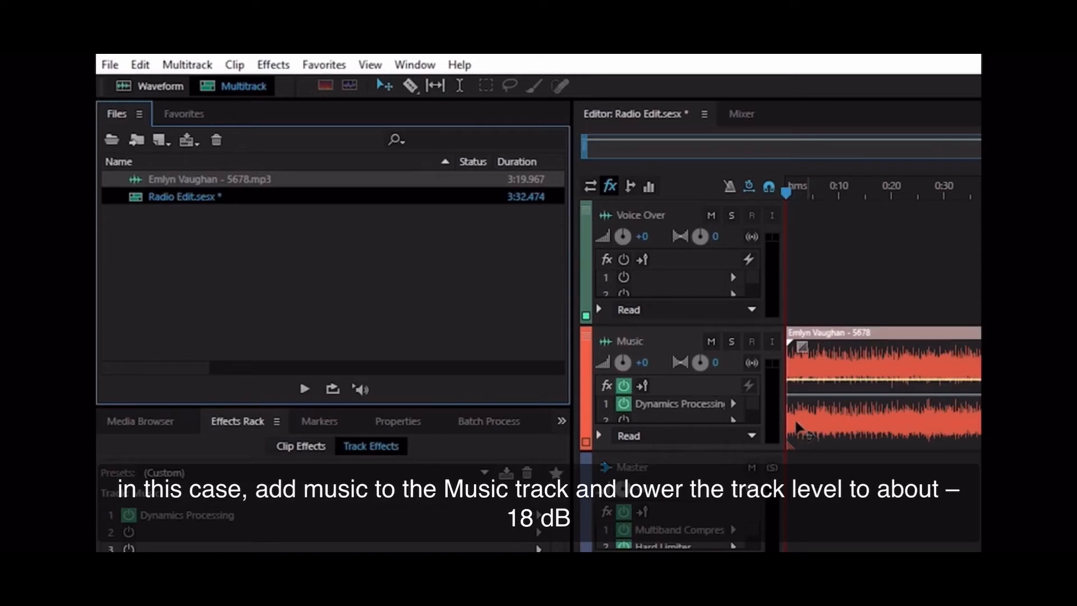
click(645, 363)
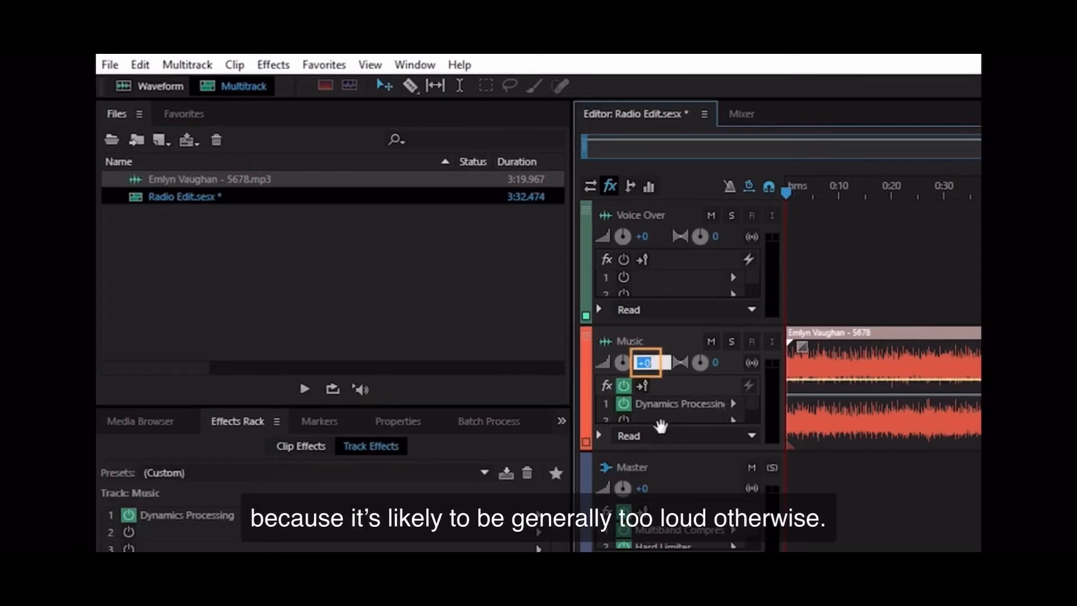
text(-18)
key(Return)
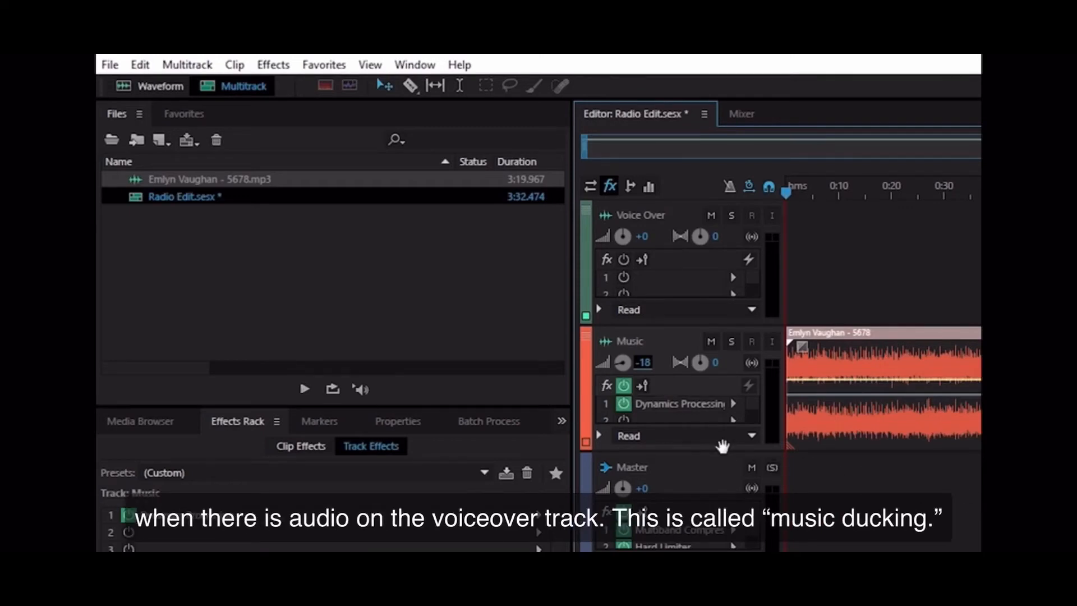
Enlarge the Music track to show more effect slots and examine its Dynamics Processing effect settings, closing them unchanged
drag(729, 449, 729, 527)
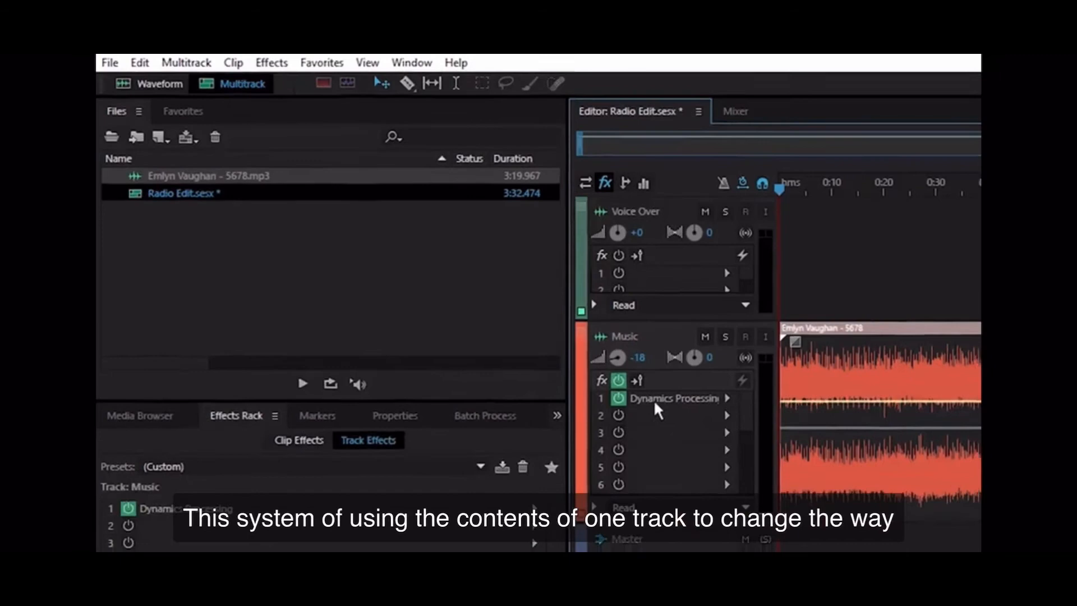
double_click(657, 398)
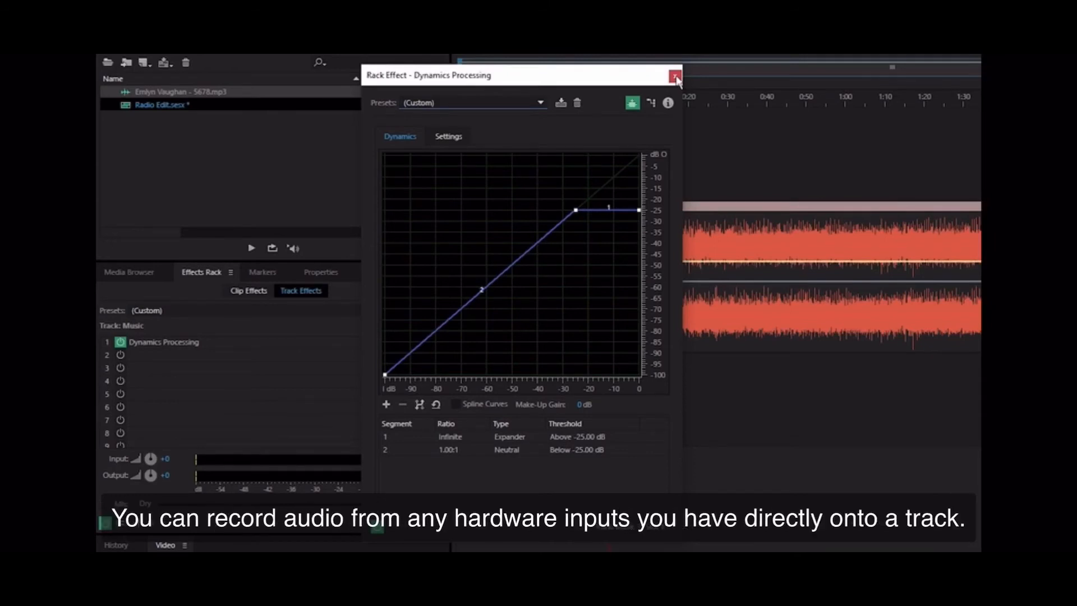
click(675, 75)
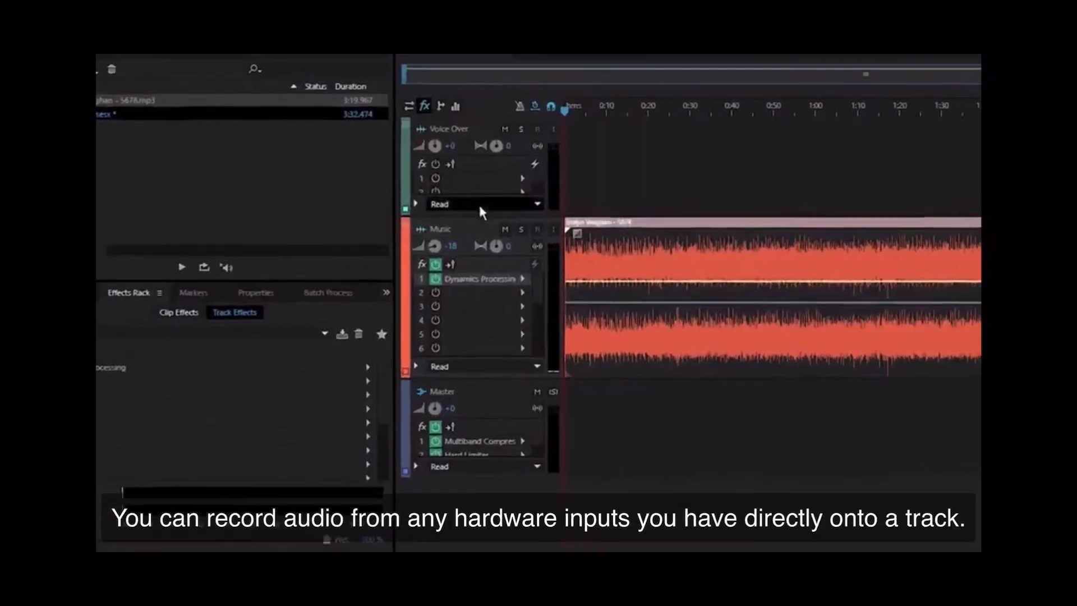
Enlarge the Voice Over track, set its input to mono microphone channel 1 ([01M]) and arm the track for recording
drag(268, 336, 267, 338)
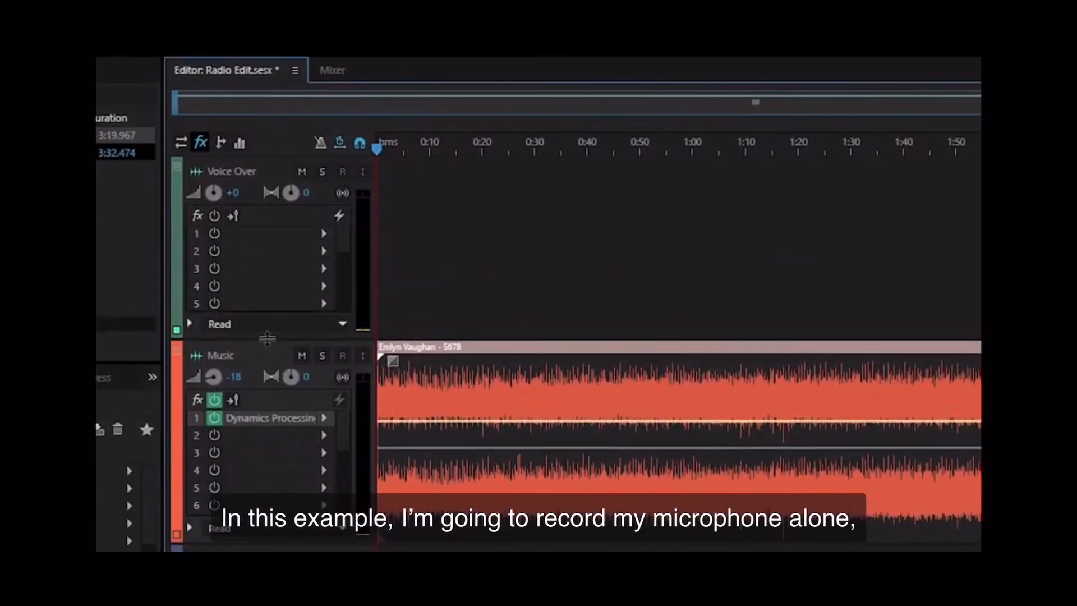
click(182, 143)
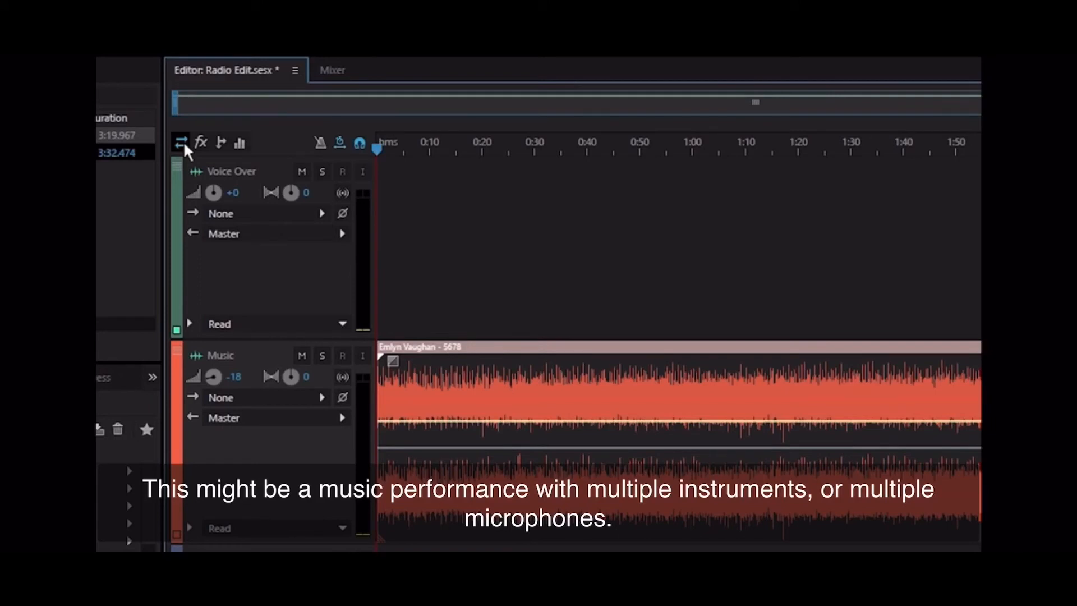
click(253, 217)
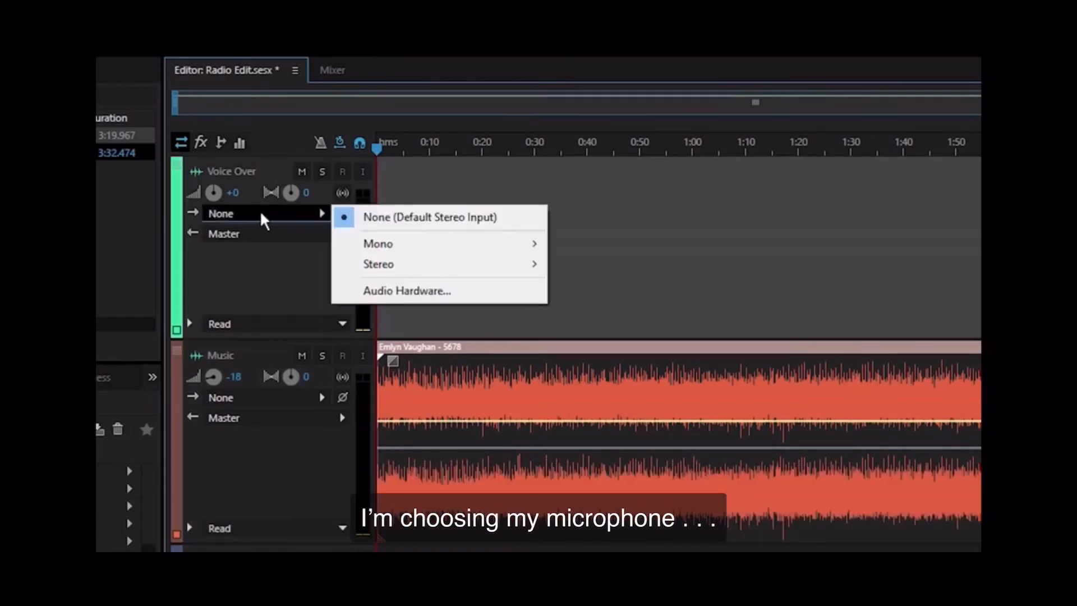
mouse_move(392, 244)
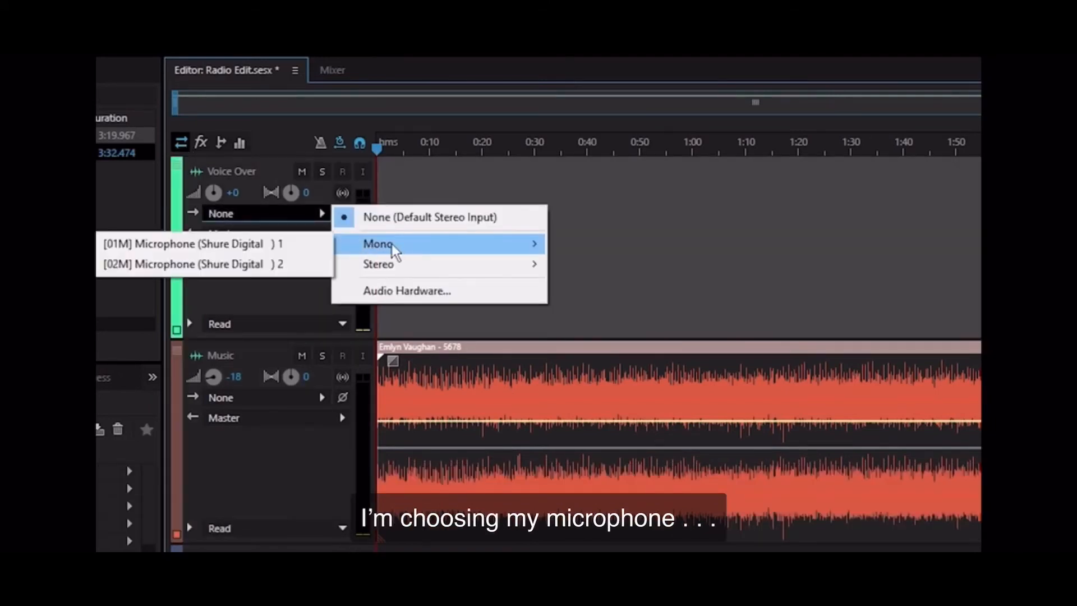
click(302, 247)
click(341, 170)
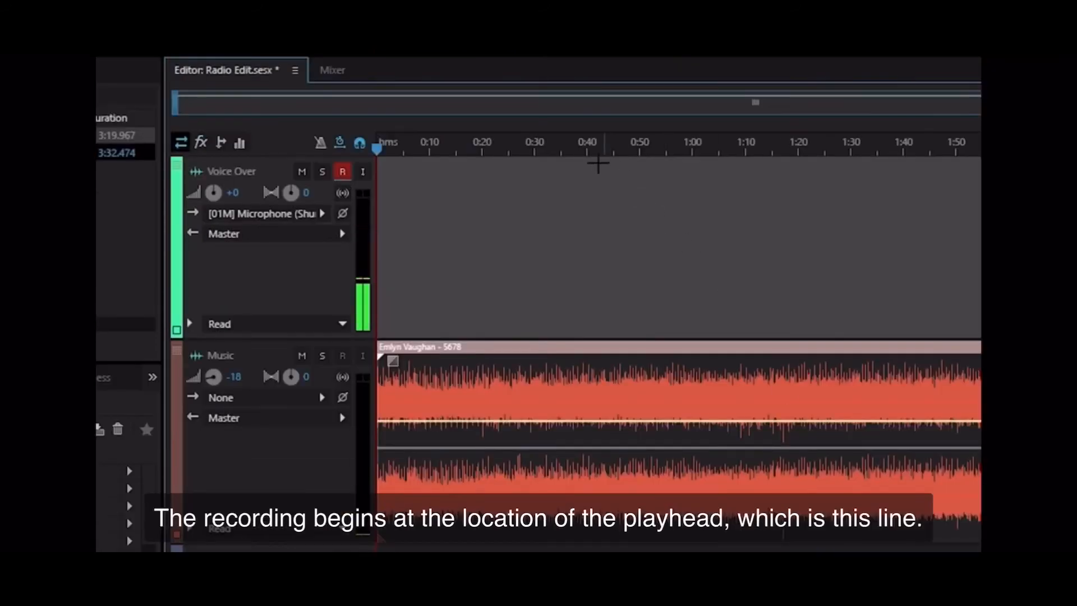
Place the playhead at about 0:35 and record a spoken clip of about 14 seconds onto the Voice Over track
click(565, 147)
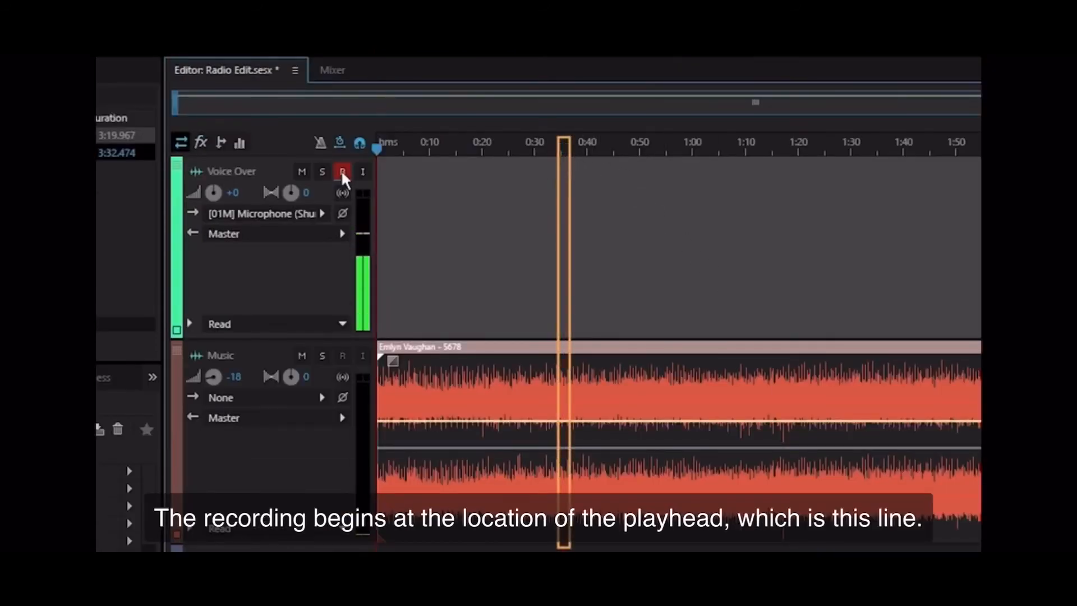
key(shift+space)
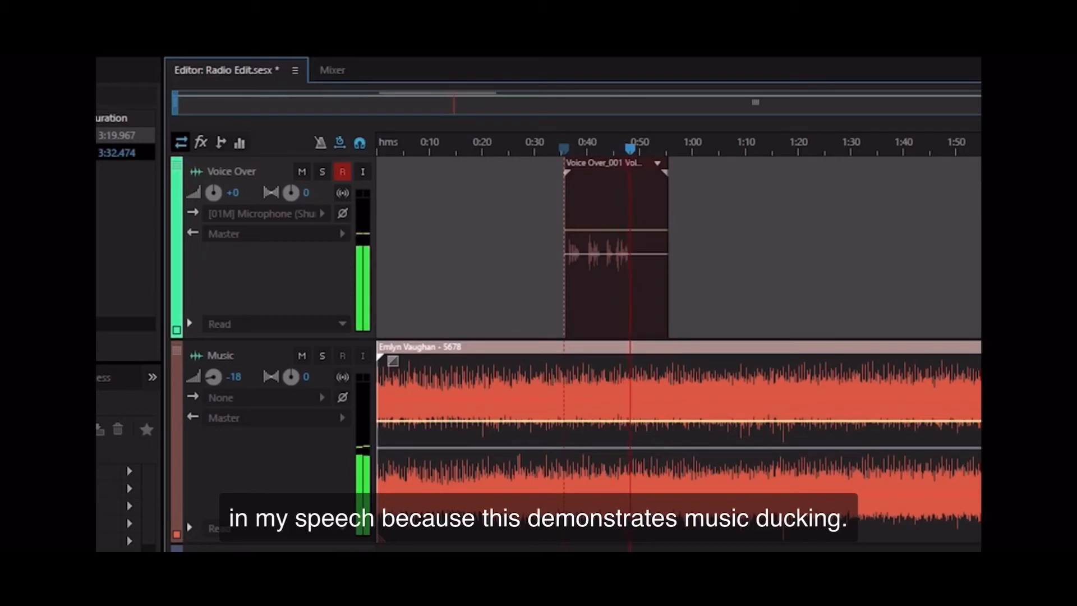
key(space)
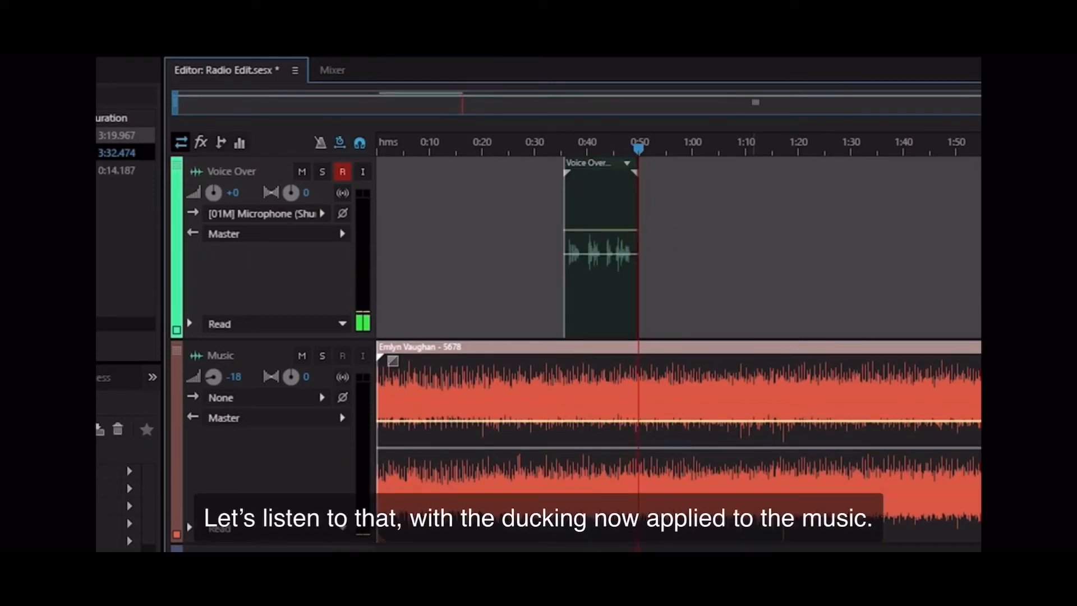
Flatten the Music track's Dynamics Processing curve at about -57 dB, playing the voice-over section before and after the change to compare the ducking
key(space)
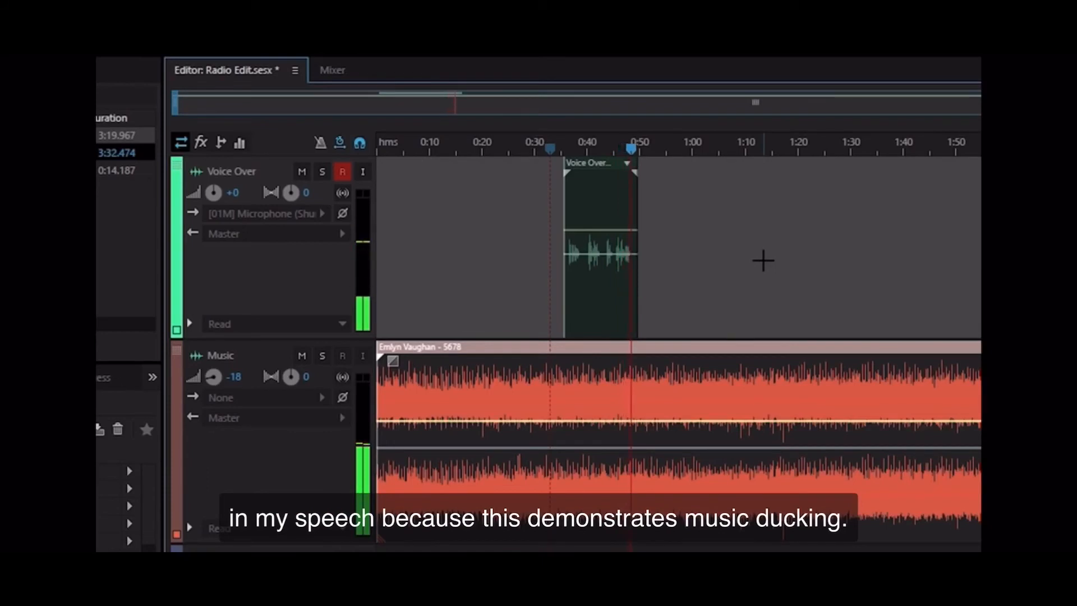
click(200, 142)
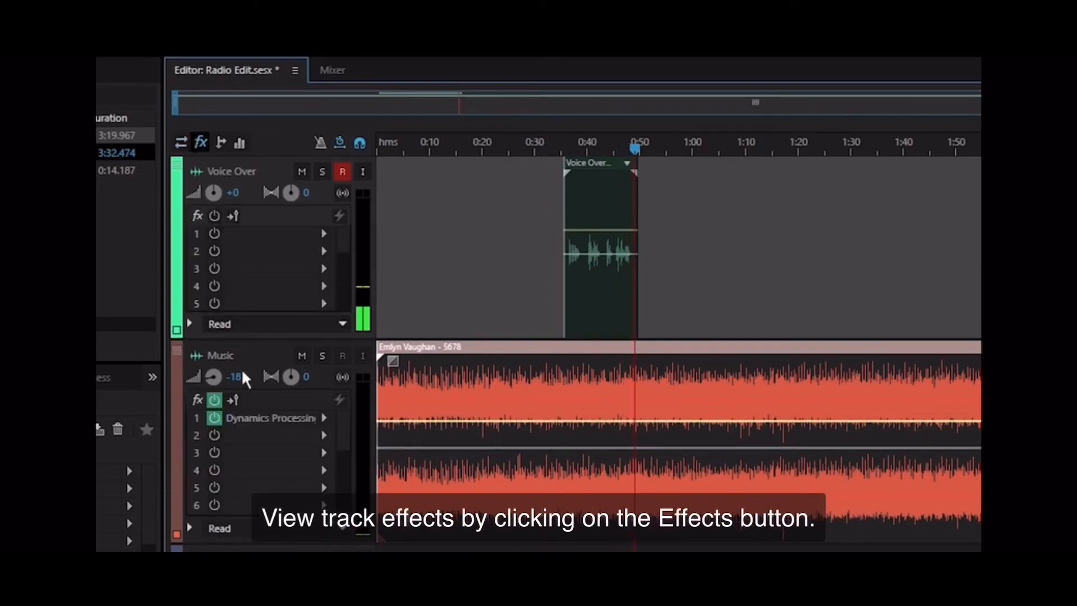
double_click(277, 416)
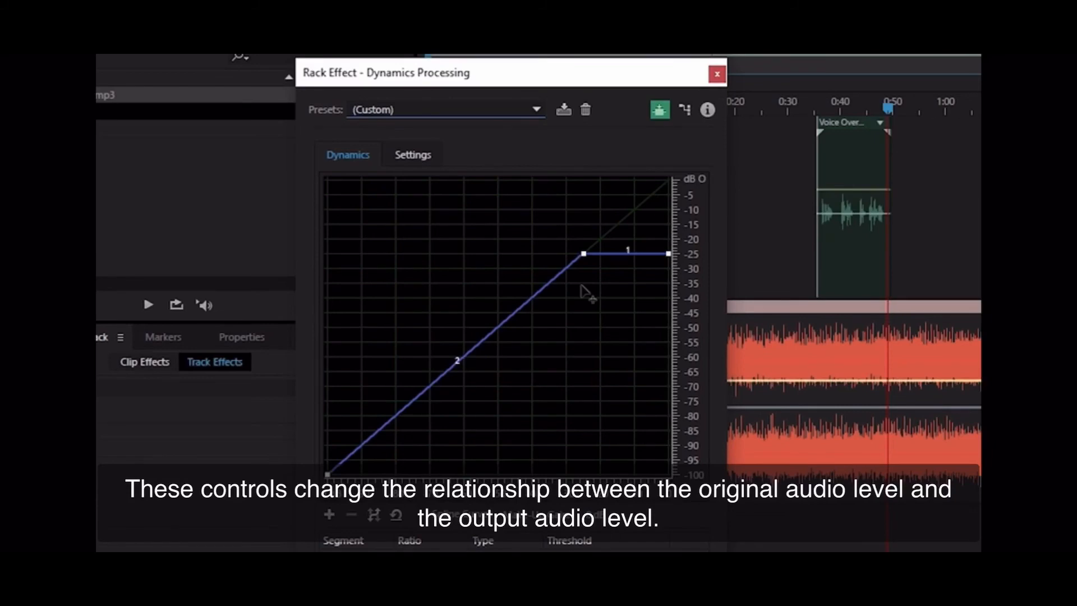
drag(583, 291, 472, 349)
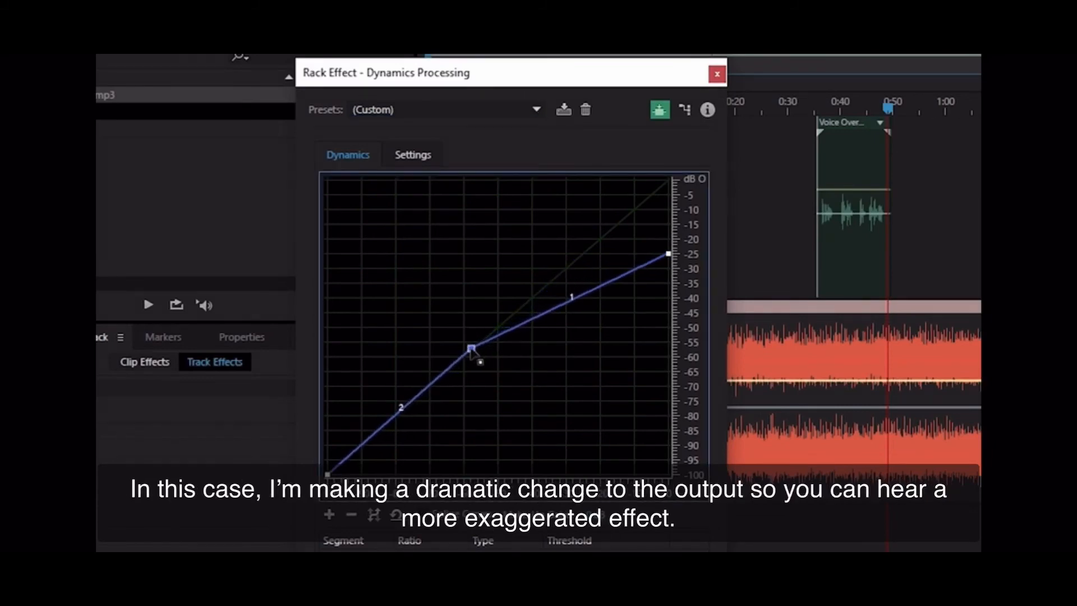
drag(669, 255, 686, 351)
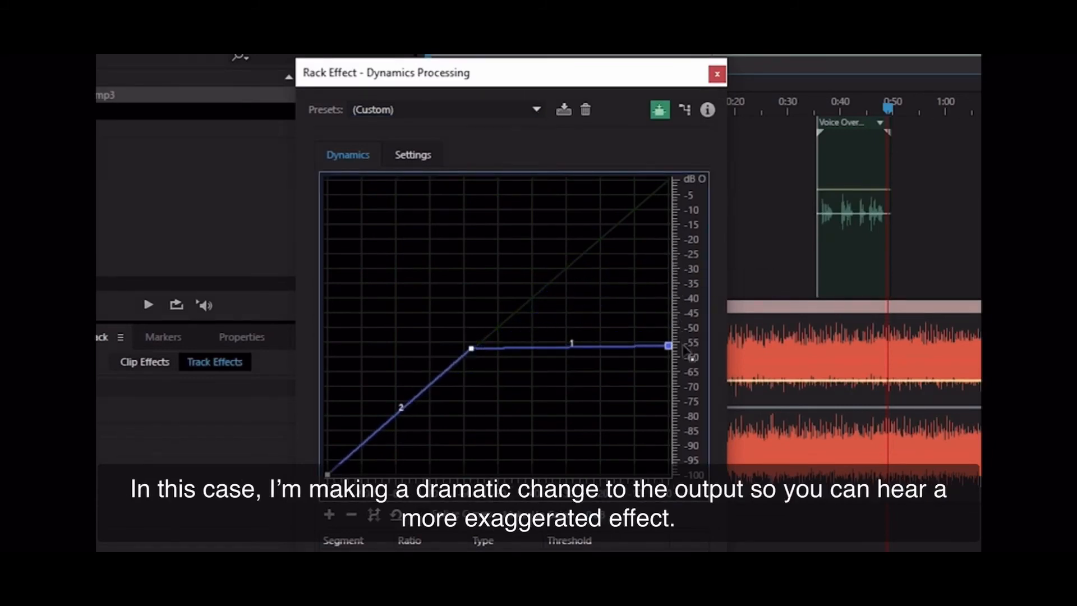
click(718, 74)
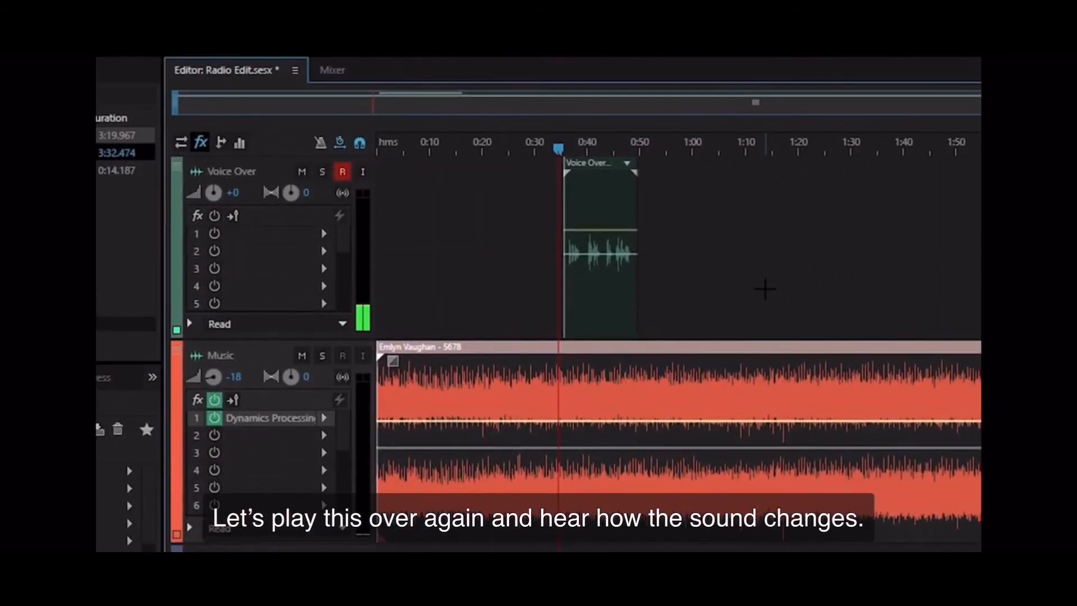
key(space)
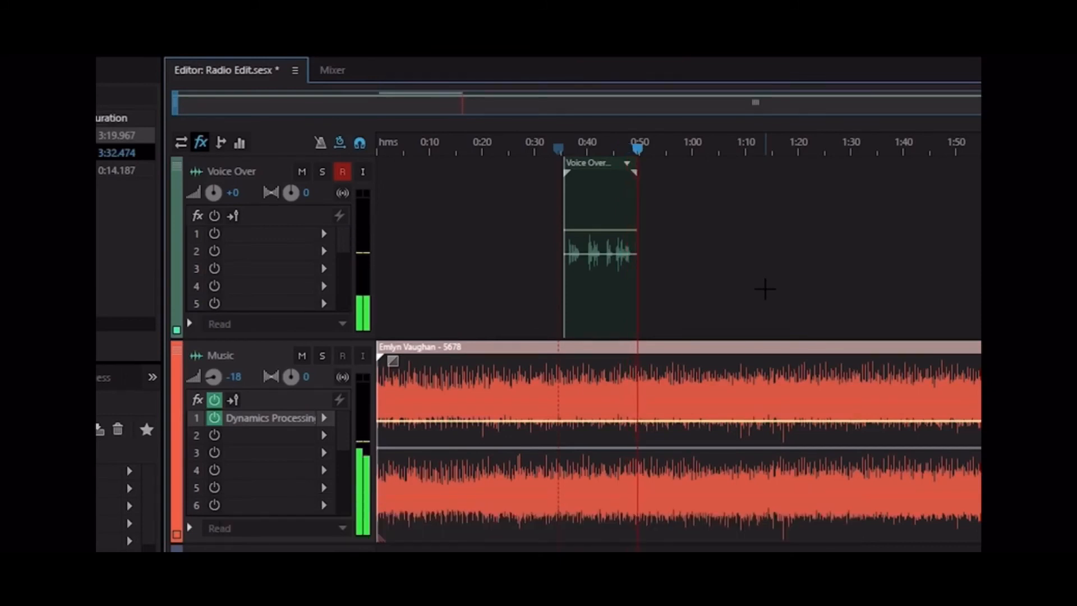
key(space)
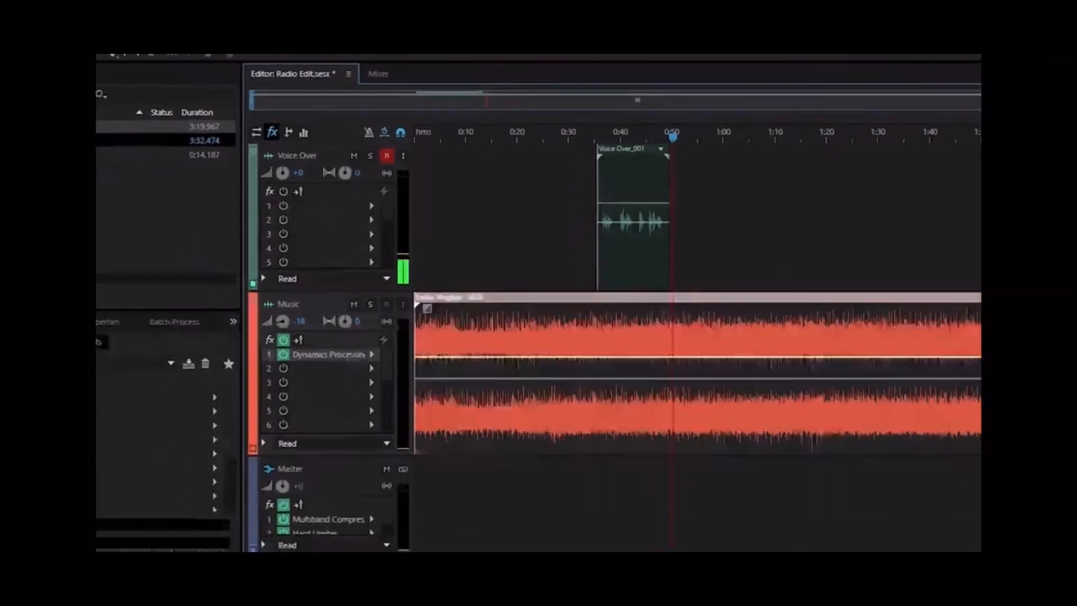
Split the voice-over clip into four sections with the Razor tool at about 0:39, 0:43 and 0:45
drag(562, 114, 560, 114)
click(229, 61)
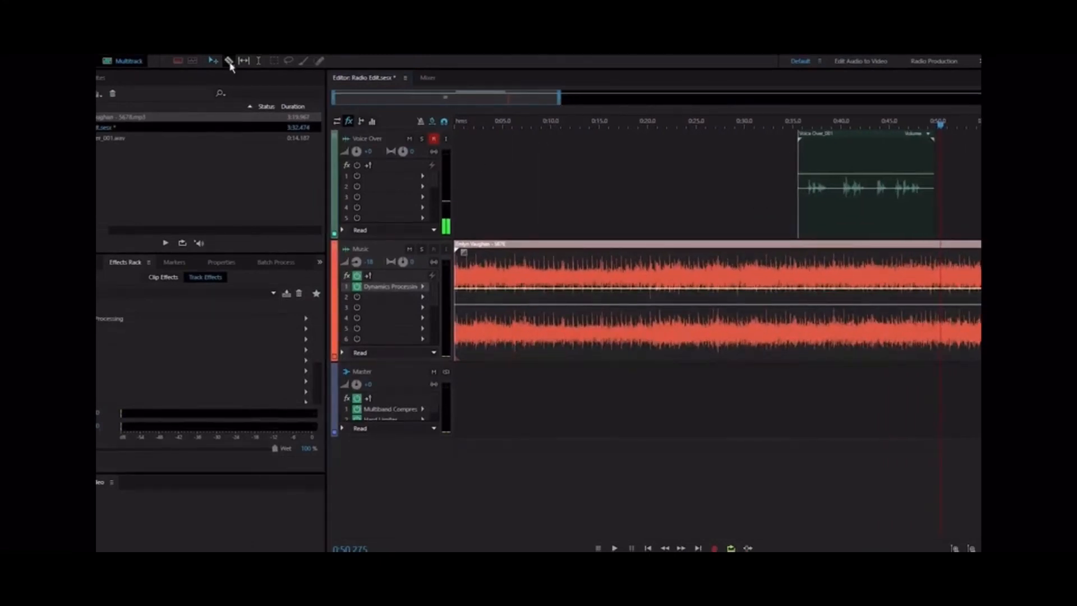
click(835, 180)
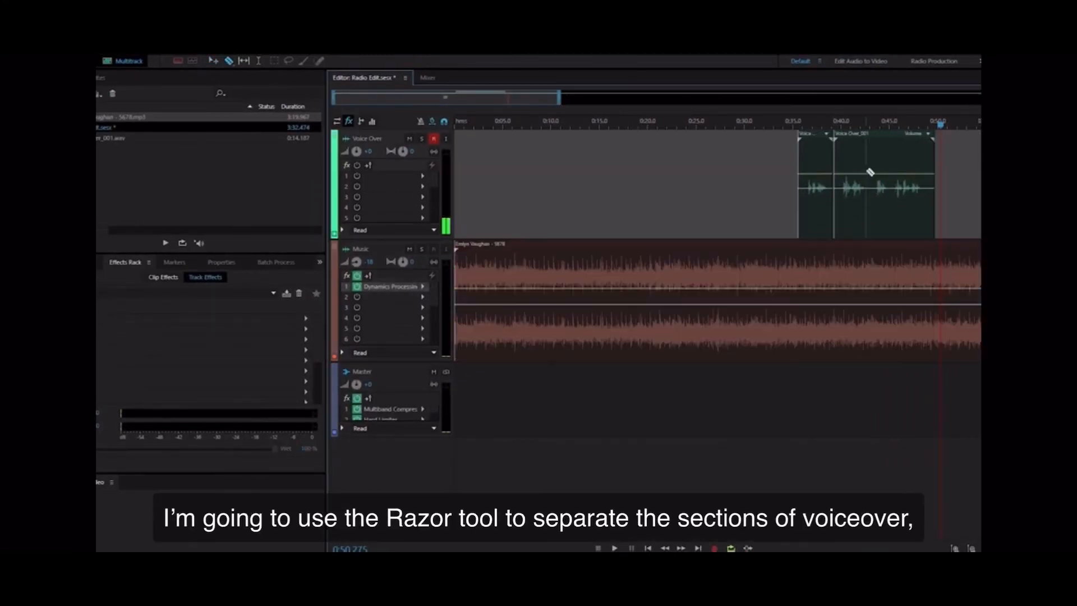
click(870, 166)
Move the first three voice-over sections earlier with the Move tool, starting them at about 0:23, 0:30 and 0:38
click(213, 61)
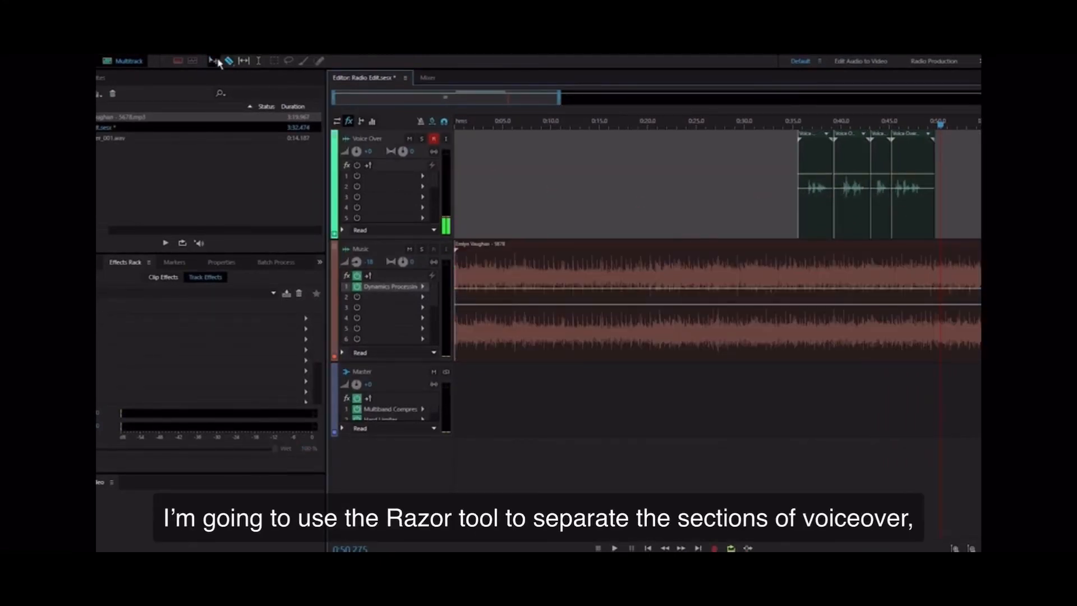
drag(808, 161, 682, 166)
drag(851, 160, 761, 159)
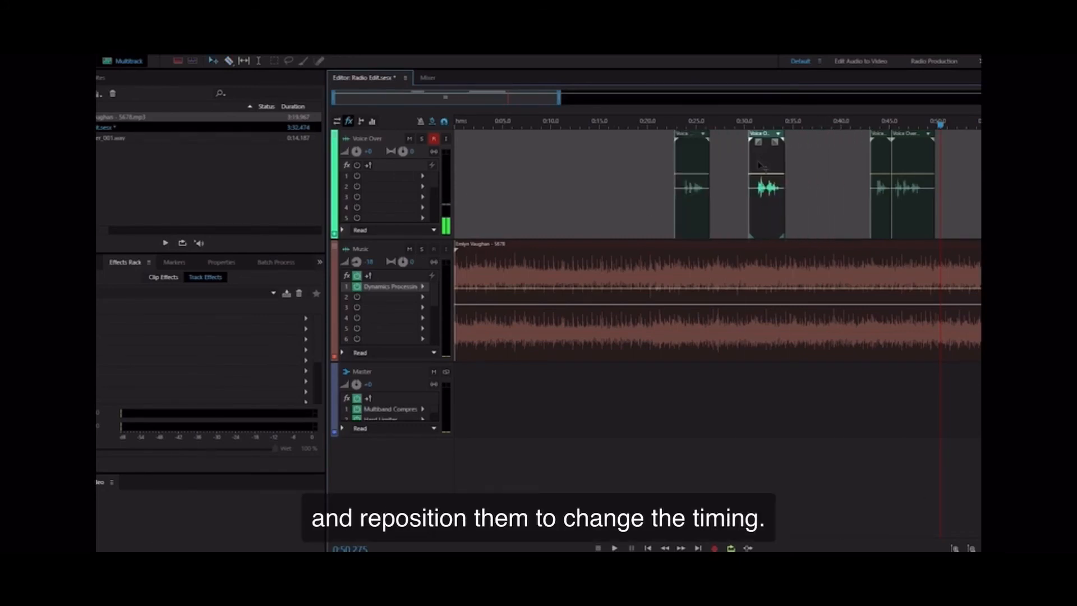
drag(877, 163, 828, 163)
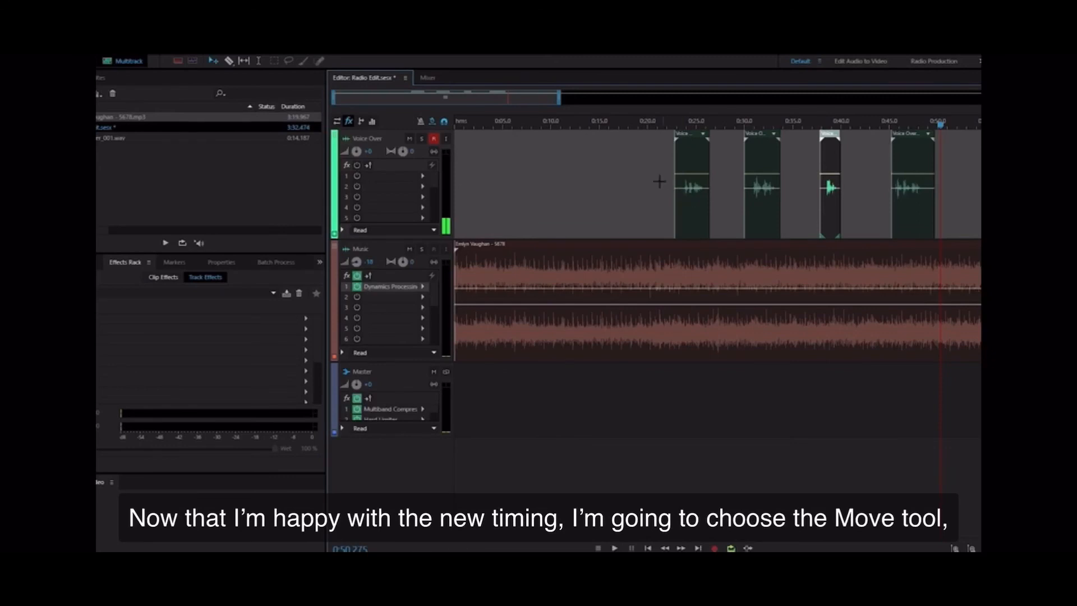
Group the four voice-over clips and shift the whole group about 1.5 seconds earlier
drag(668, 199, 969, 205)
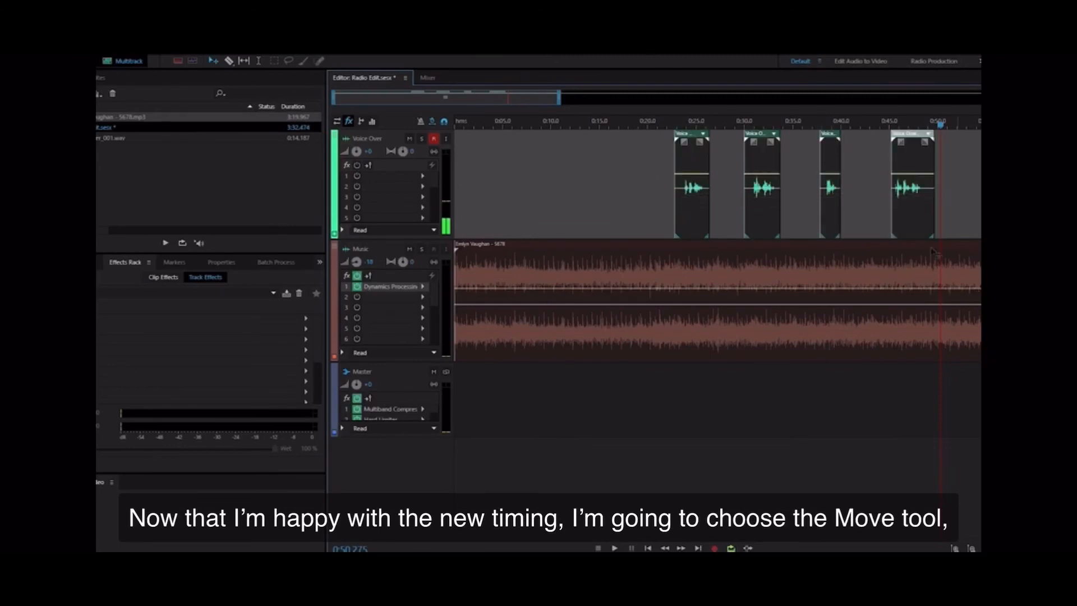
right_click(697, 167)
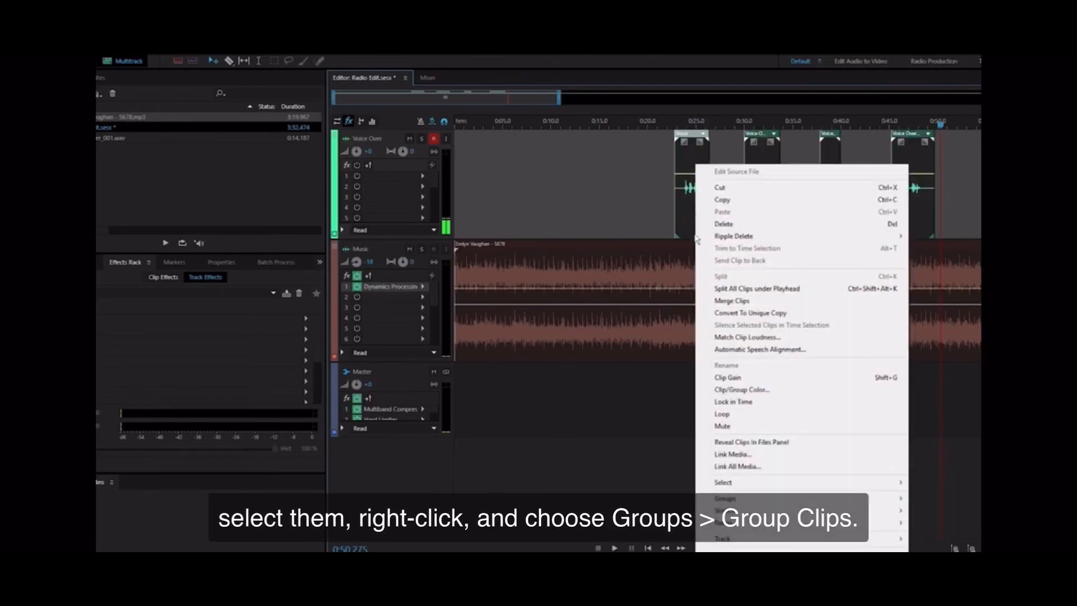
mouse_move(730, 498)
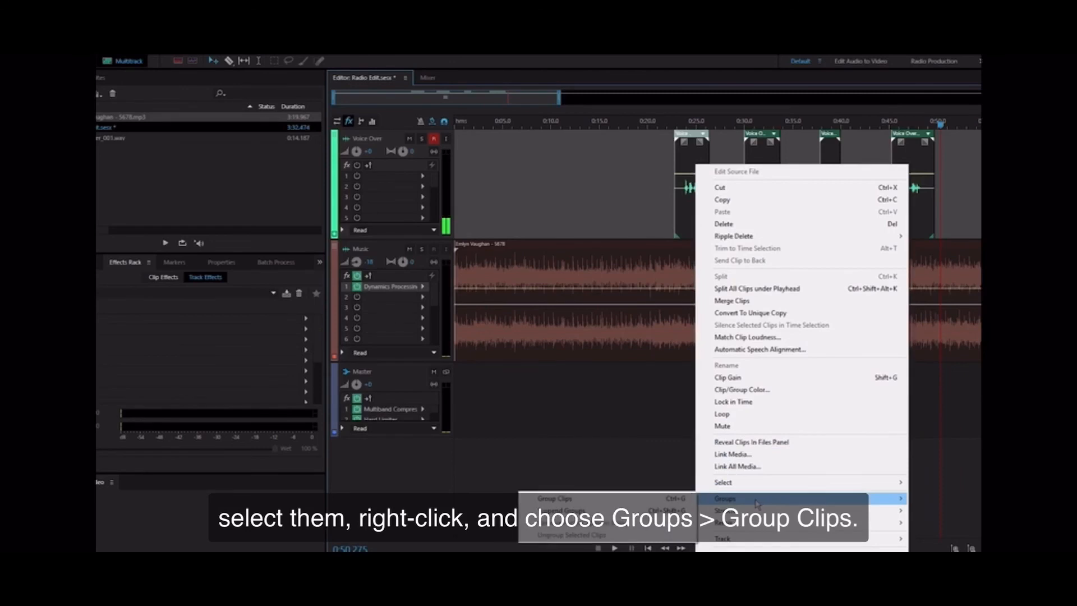
click(652, 500)
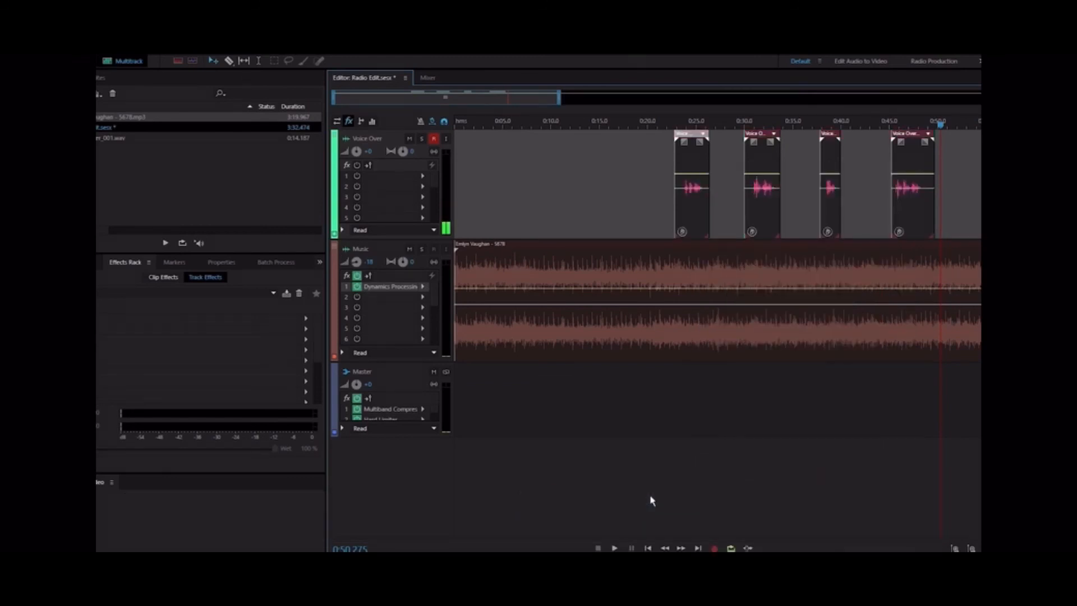
click(630, 201)
mouse_move(765, 211)
mouse_down()
mouse_move(688, 216)
mouse_move(753, 216)
mouse_up()
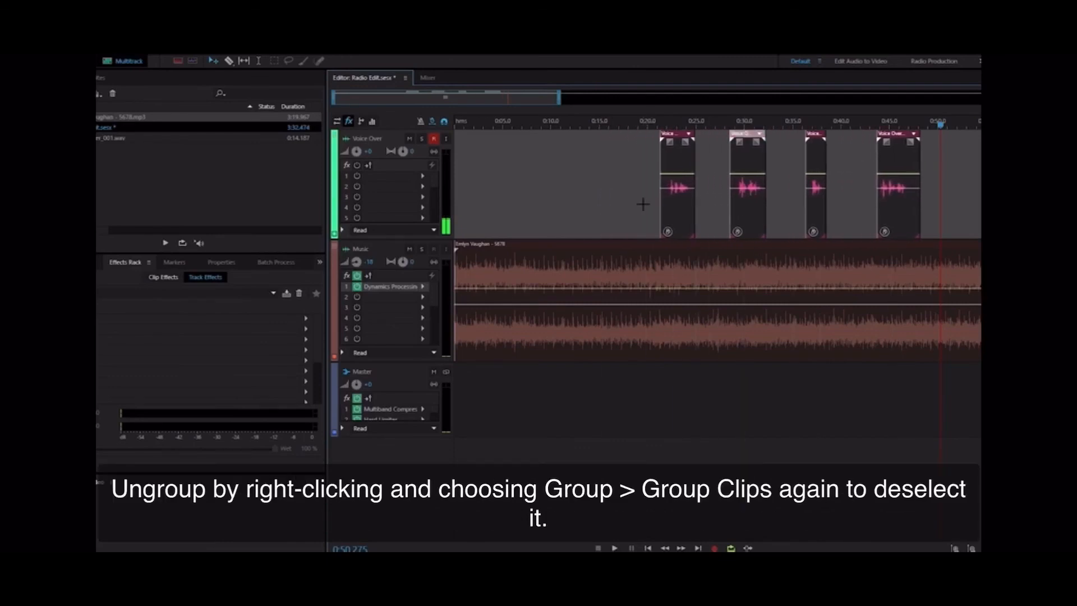
Ungroup the voice-over clips by turning off Group Clips
right_click(744, 163)
mouse_move(792, 503)
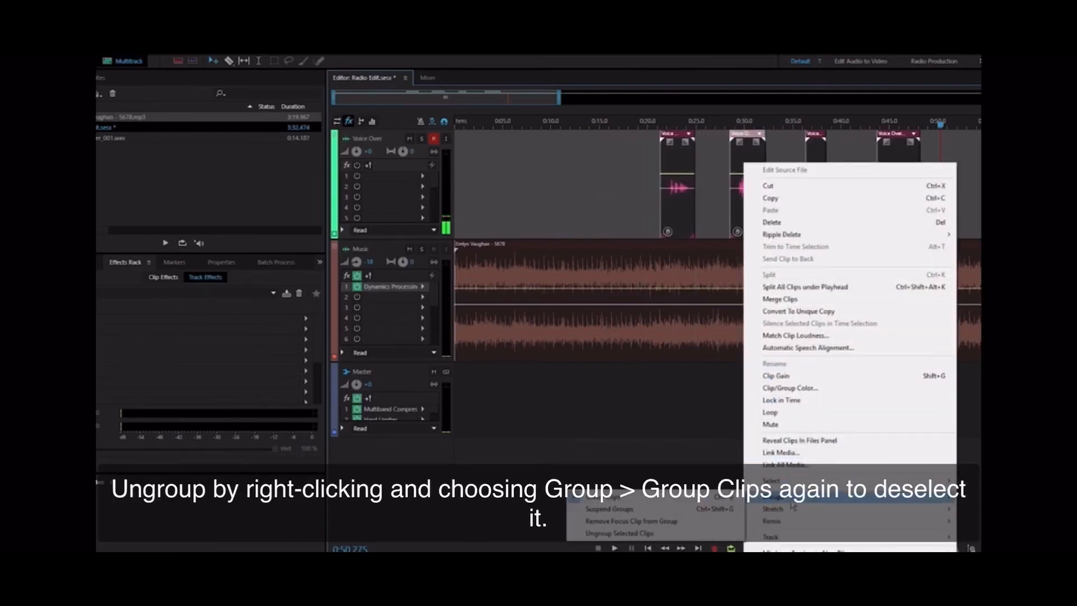
click(697, 498)
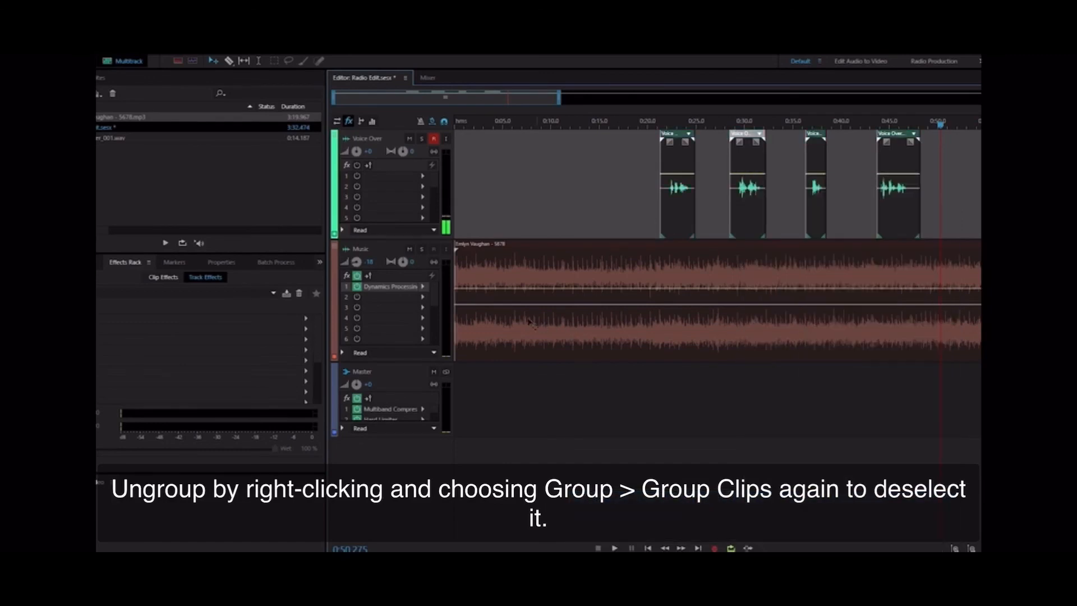
Change the Voice Over track's color to light blue, hue 198
click(334, 235)
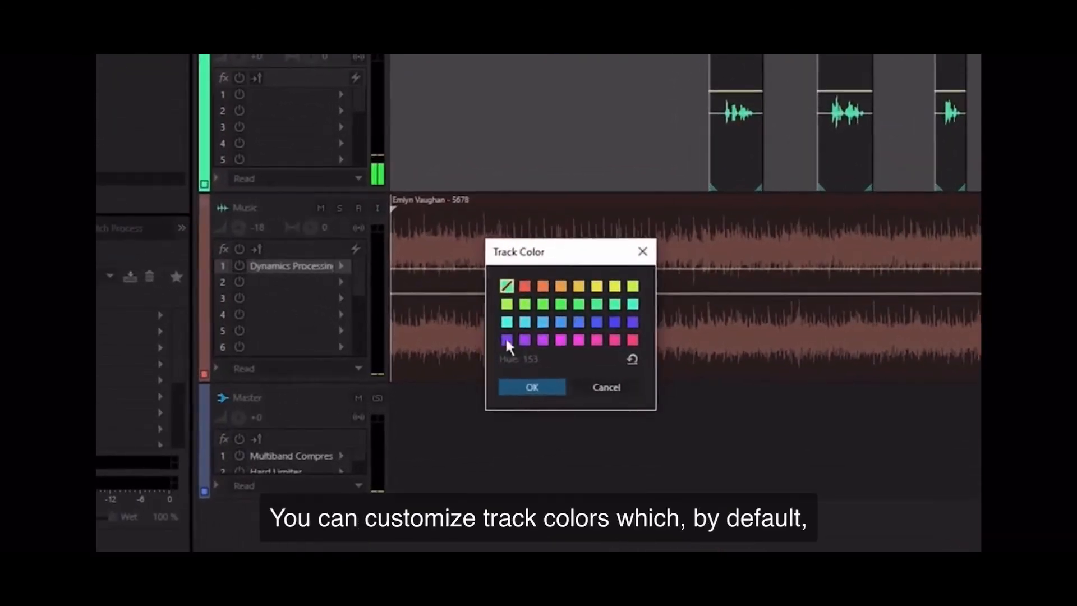
click(544, 322)
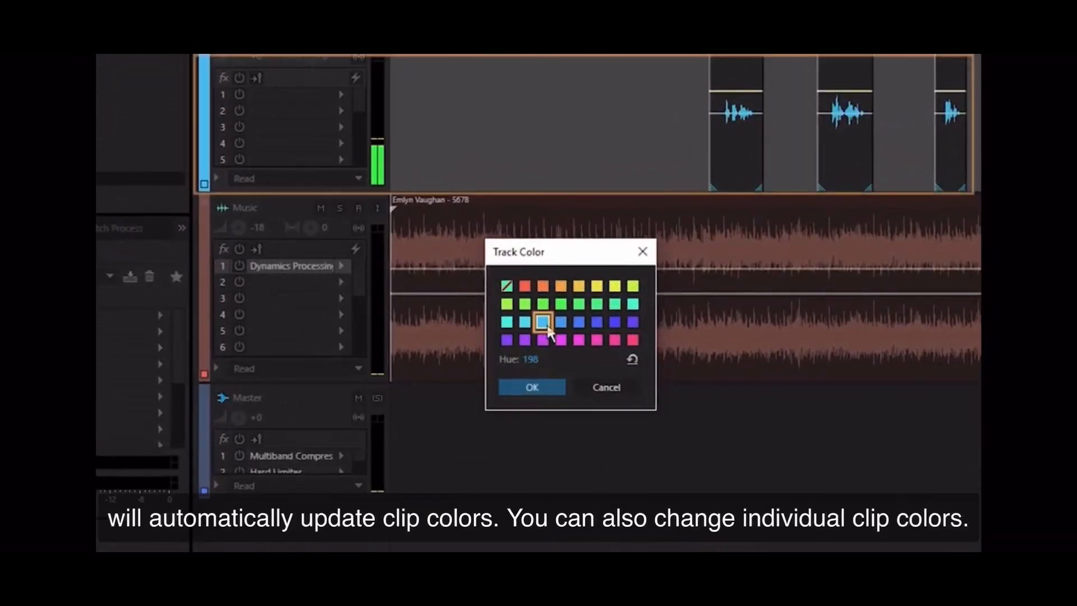
click(534, 387)
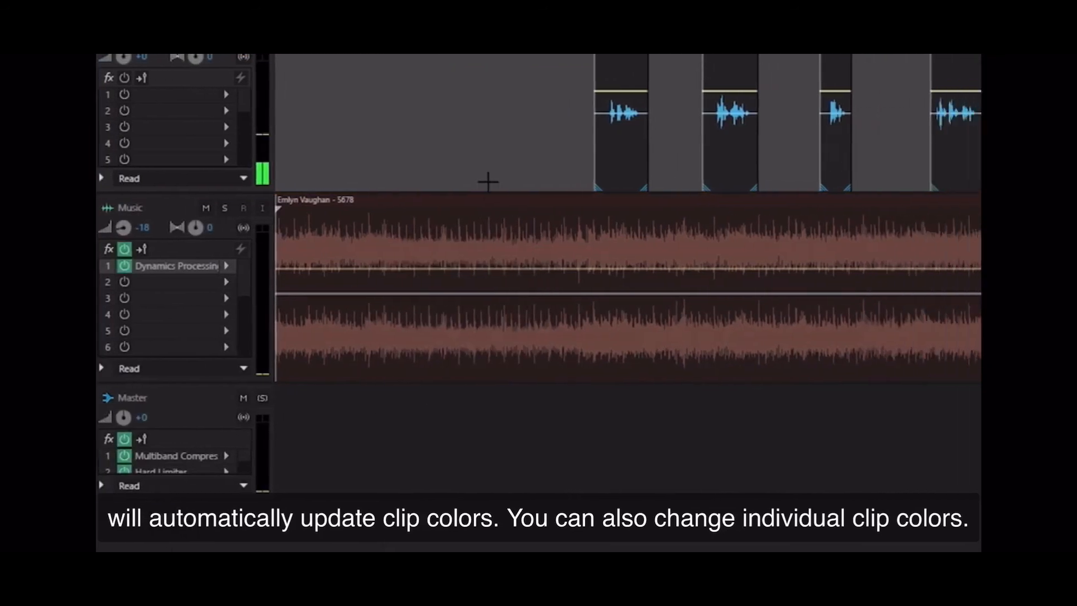
Set the second voice-over clip's own color to red, hue 11
right_click(610, 187)
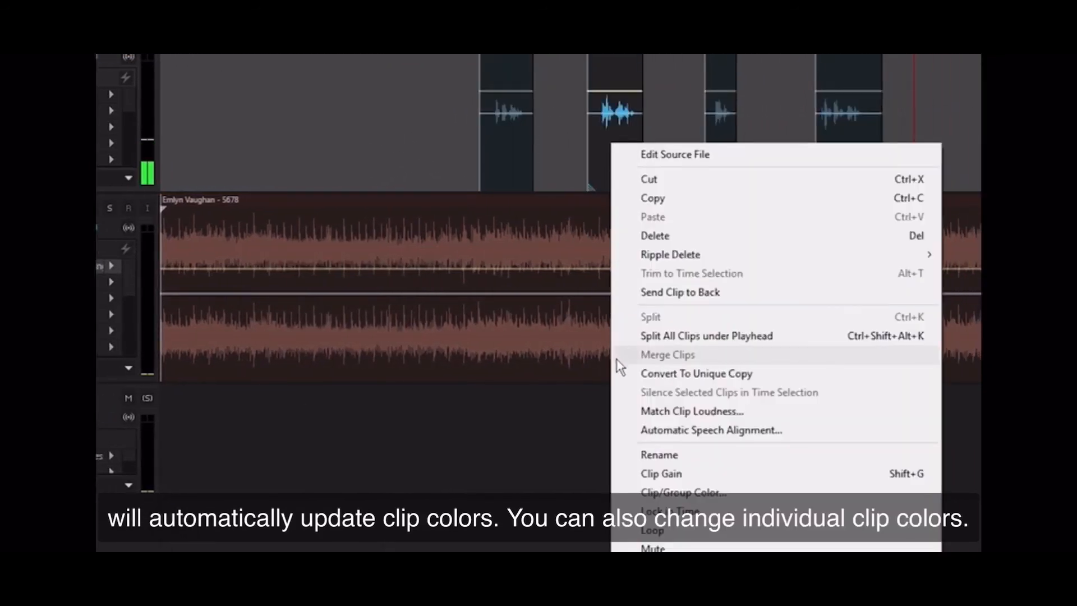
click(698, 494)
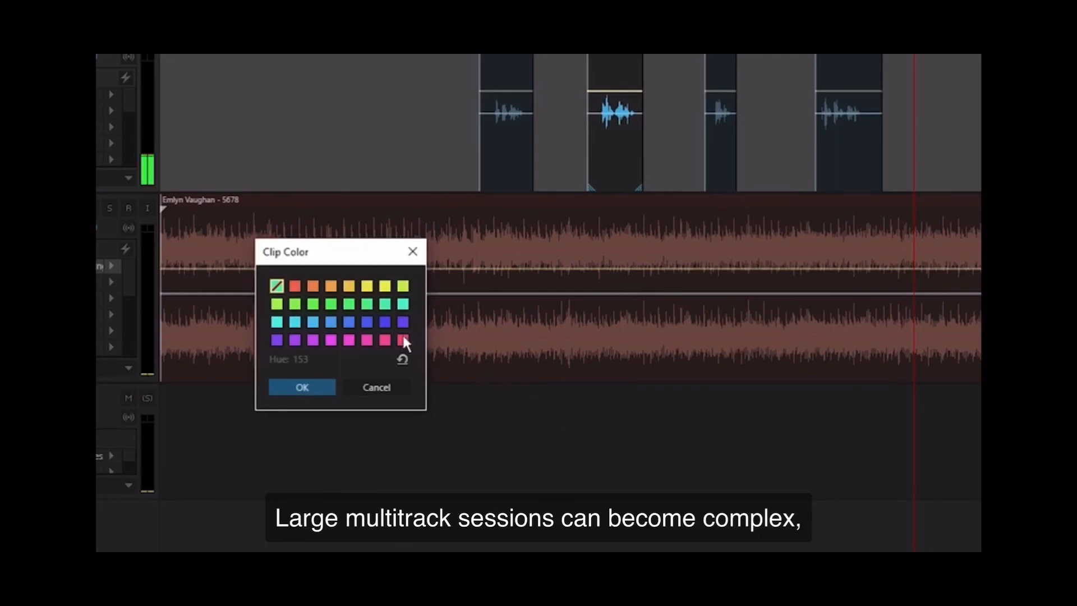
click(297, 285)
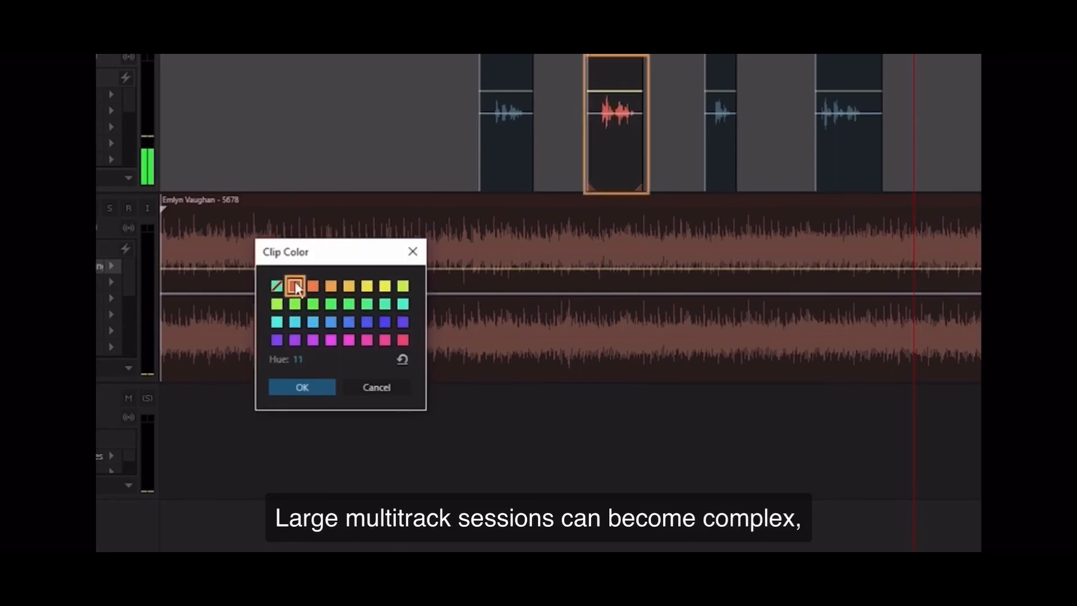
click(322, 386)
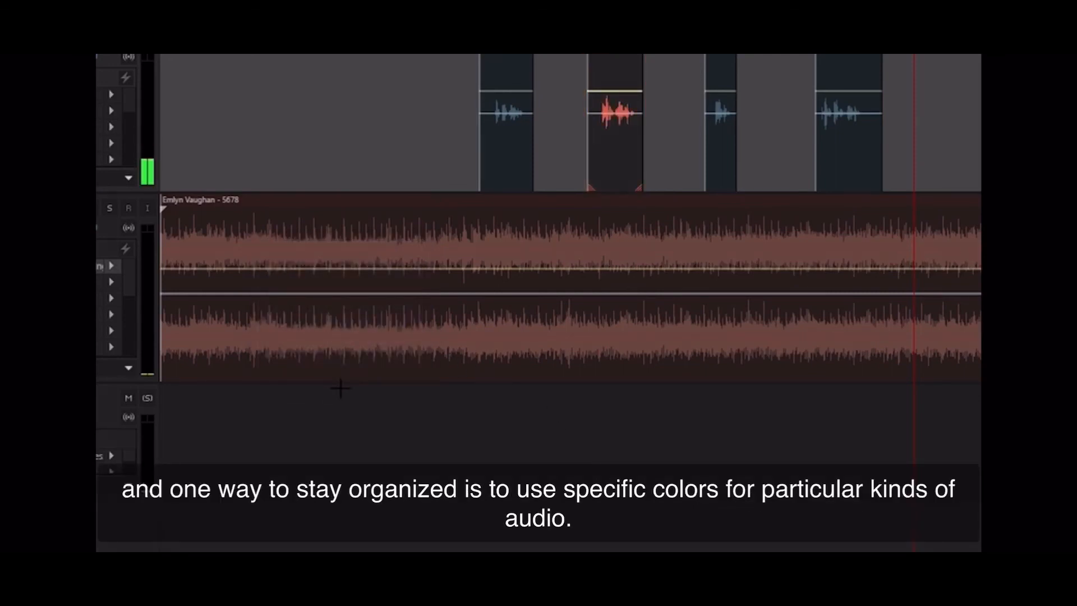